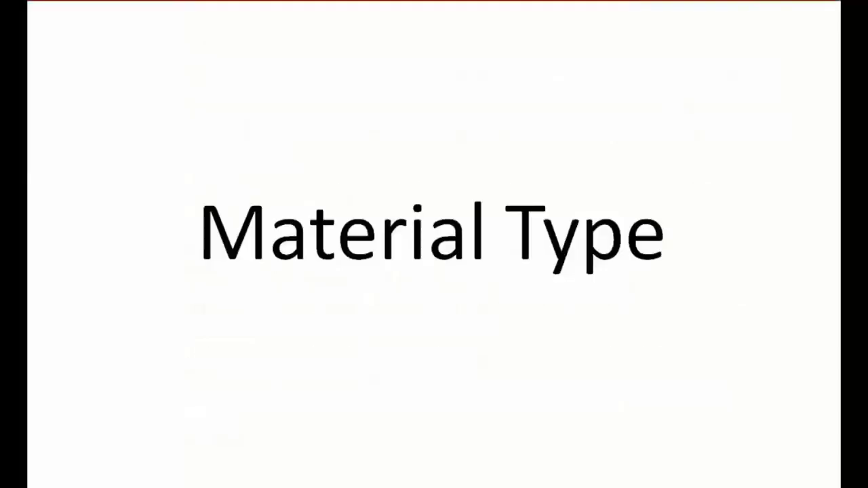
Leave the Material Type slide show, switch to SAP and start the material creation transaction MM01
{"action": "key", "text": "Right"}
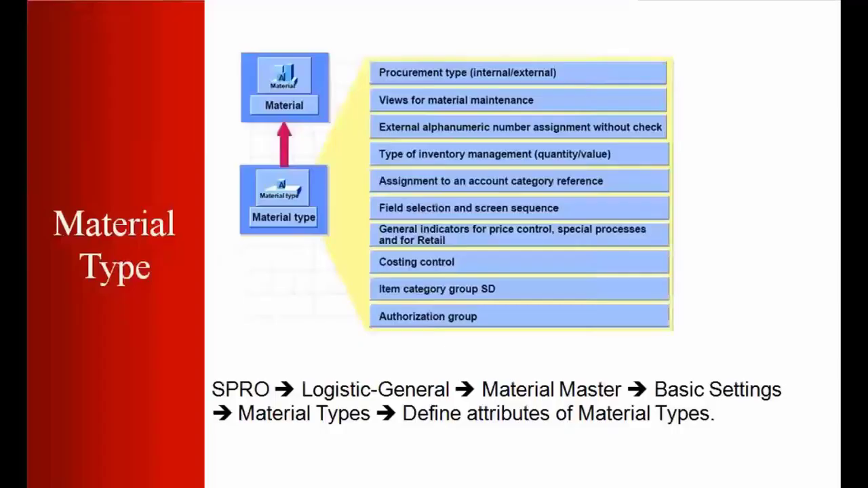
{"action": "key", "text": "Escape"}
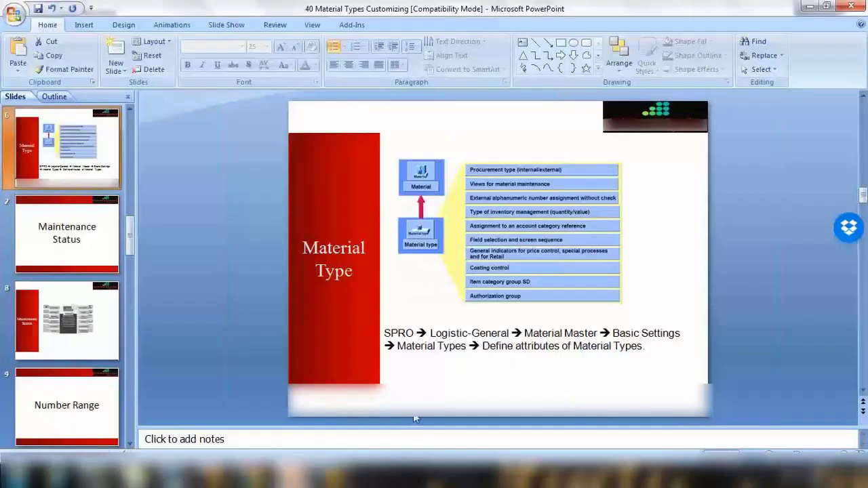
{"action": "key", "text": "alt+Tab"}
{"action": "left_click", "coordinate": [91, 37]}
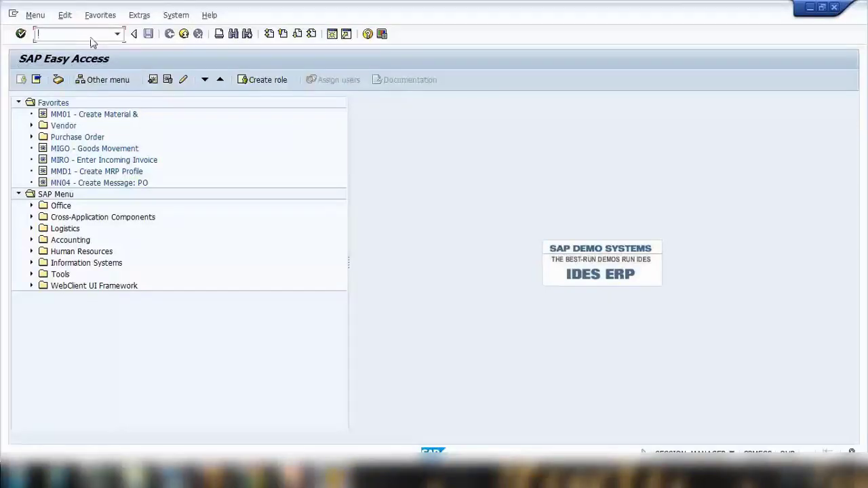
{"action": "type", "text": "mm01"}
{"action": "key", "text": "Return"}
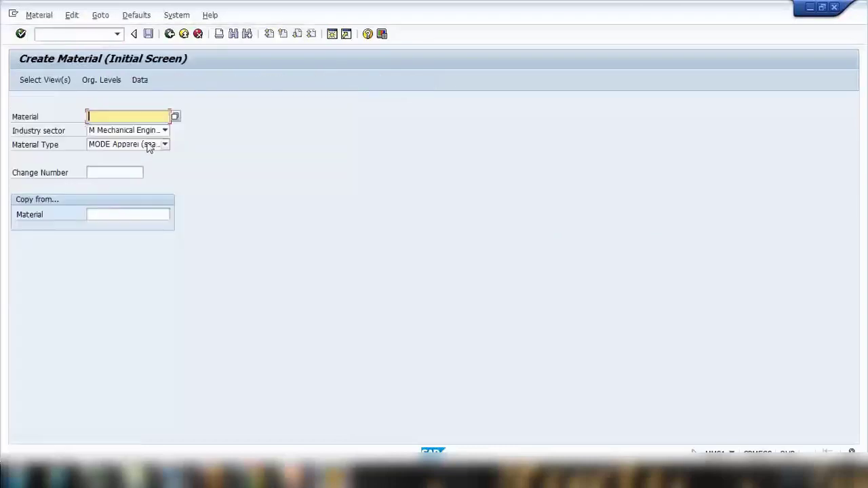
Browse the available material types and set the new material's type to FERT Finished product
{"action": "left_click", "coordinate": [104, 148]}
{"action": "scroll", "coordinate": [86, 197], "scroll_direction": "down", "scroll_amount": 8}
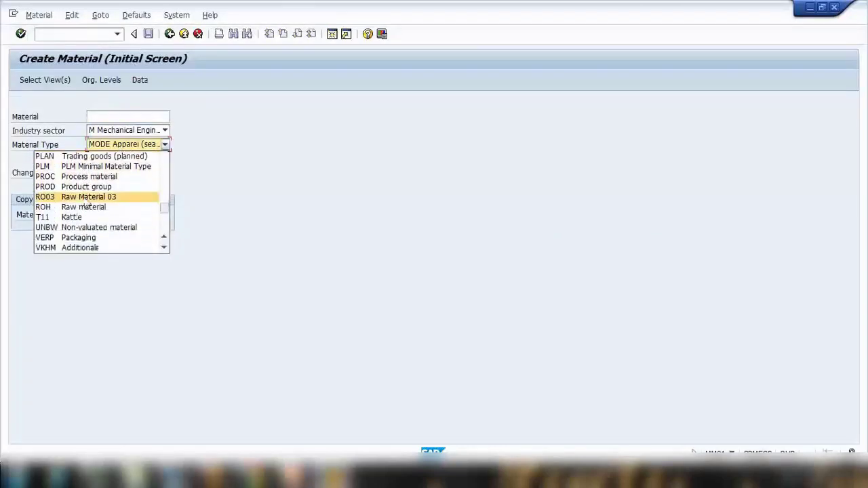
{"action": "scroll", "coordinate": [86, 202], "scroll_direction": "down", "scroll_amount": 1}
{"action": "scroll", "coordinate": [87, 204], "scroll_direction": "up", "scroll_amount": 4}
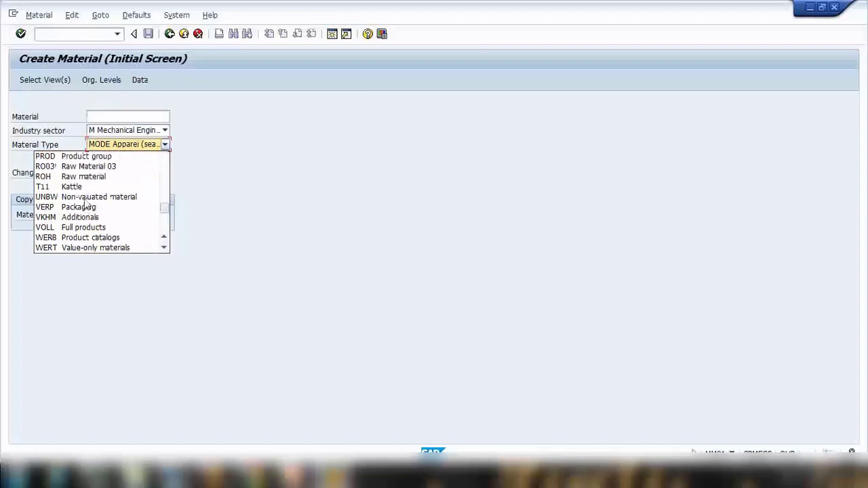
{"action": "scroll", "coordinate": [86, 202], "scroll_direction": "up", "scroll_amount": 3}
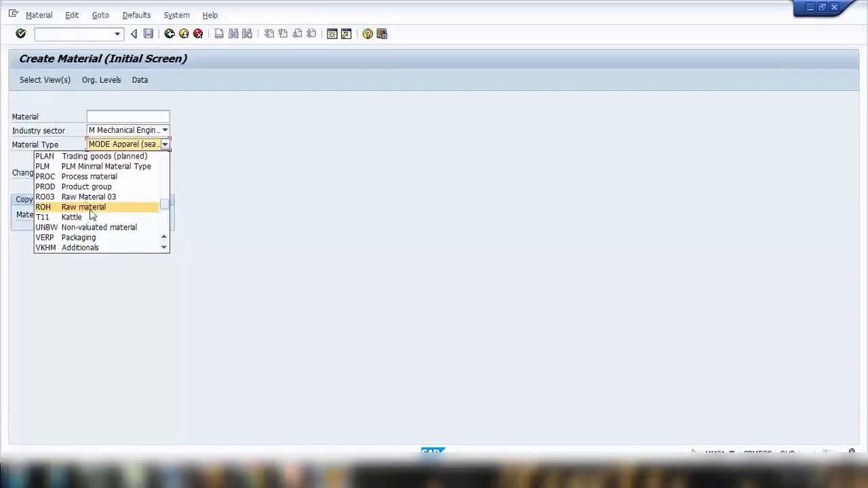
{"action": "key", "text": "f"}
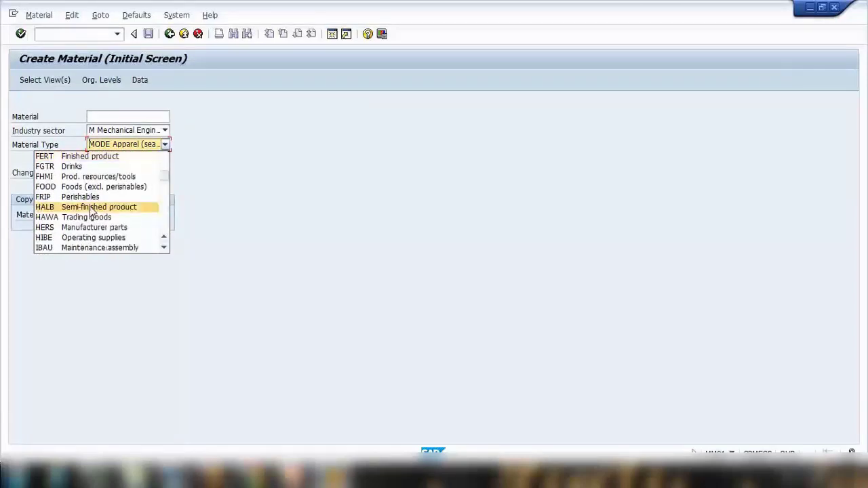
{"action": "left_click", "coordinate": [98, 157]}
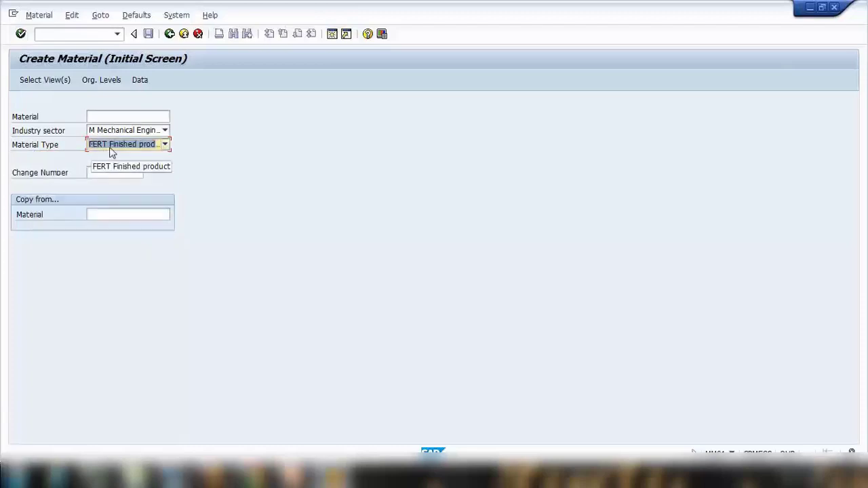
Look through the other material types, then glance at the Material Type slide in PowerPoint and return to SAP
{"action": "left_click", "coordinate": [113, 151]}
{"action": "scroll", "coordinate": [88, 190], "scroll_direction": "down", "scroll_amount": 3}
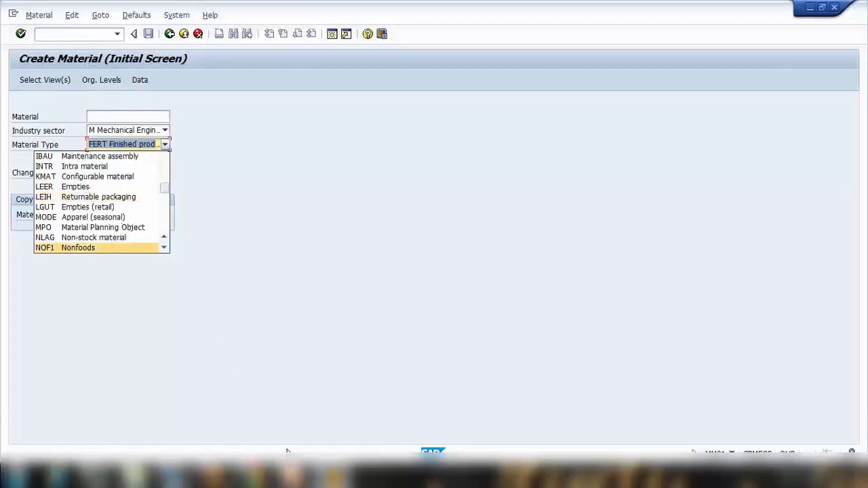
{"action": "left_click", "coordinate": [293, 475]}
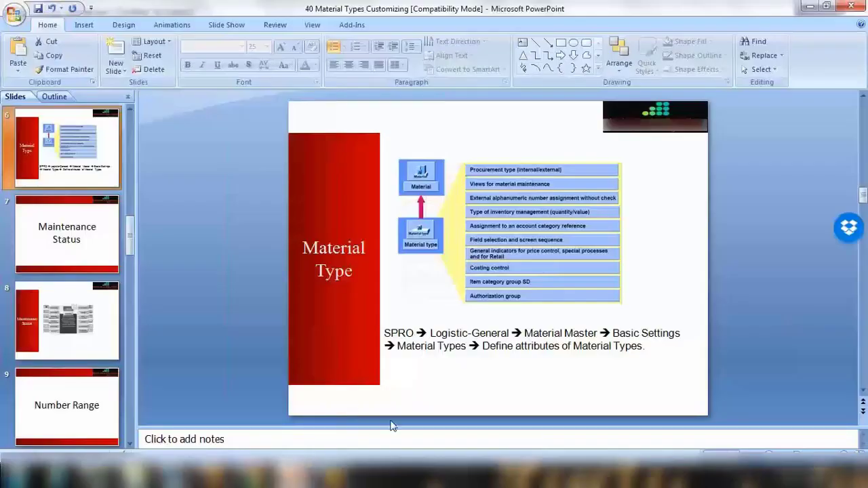
{"action": "left_click", "coordinate": [332, 475]}
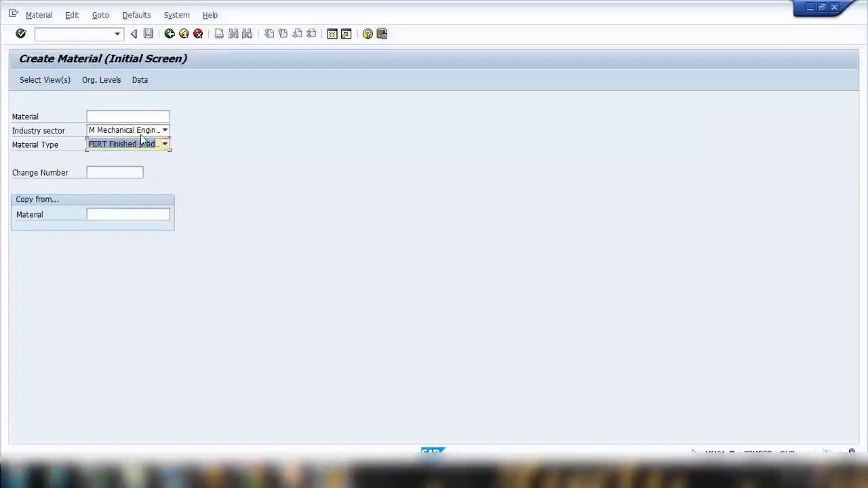
Start the customizing transaction SPRO, check the configuration path on the PowerPoint slide, and display the SAP Reference IMG
{"action": "left_click", "coordinate": [74, 37]}
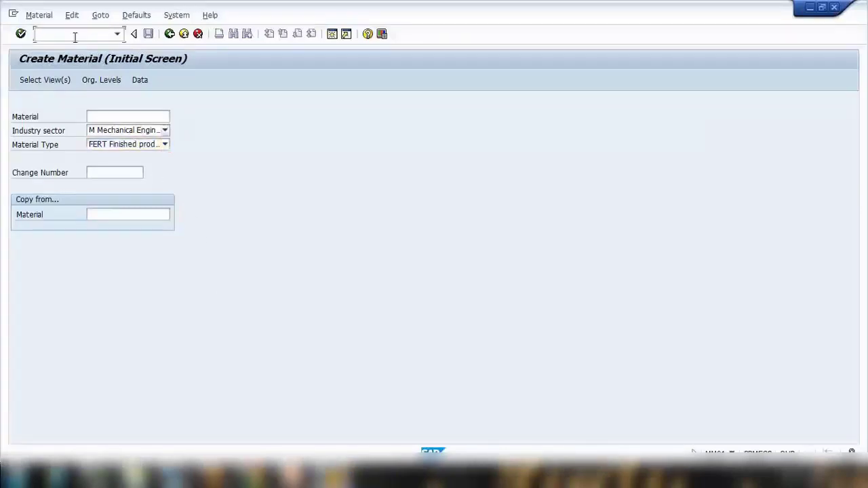
{"action": "key", "text": "Return"}
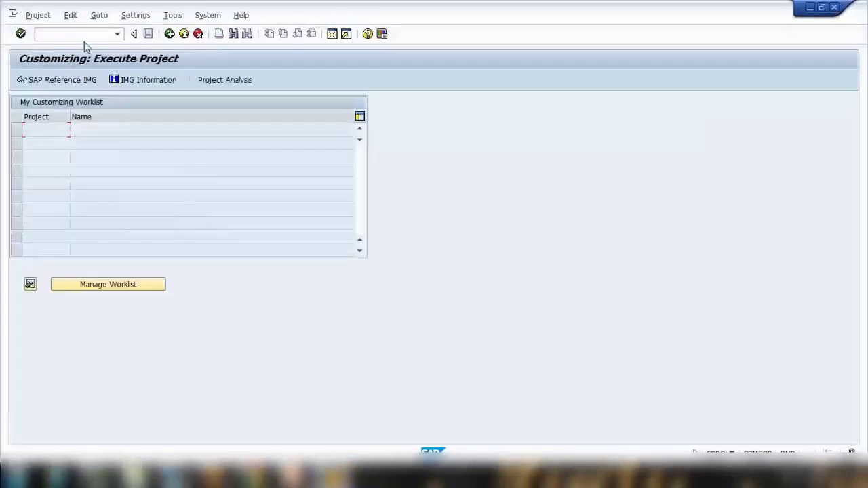
{"action": "left_click", "coordinate": [293, 474]}
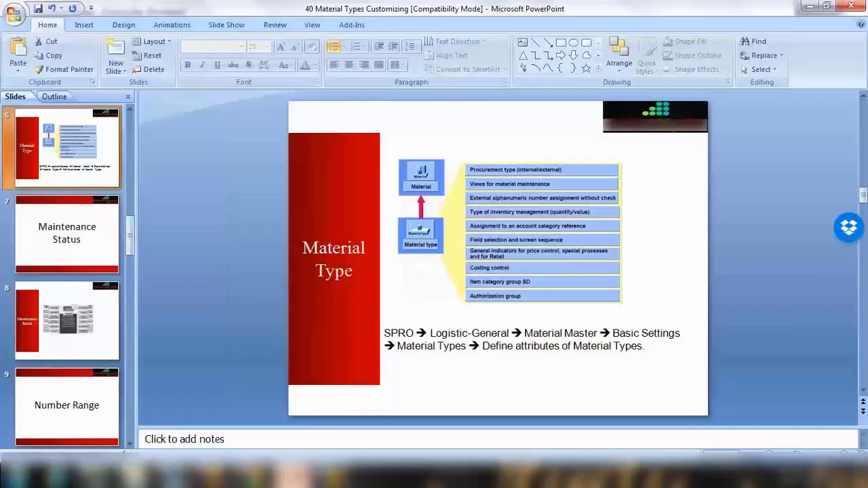
{"action": "left_click", "coordinate": [332, 475]}
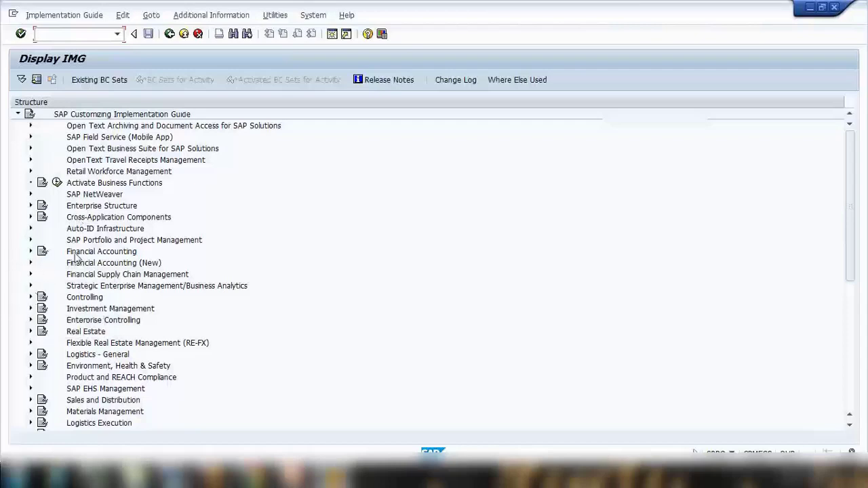
Expand Logistics - General, Material Master, Basic Settings and Material Types, and execute Define Attributes of Material Types
{"action": "left_click", "coordinate": [31, 354]}
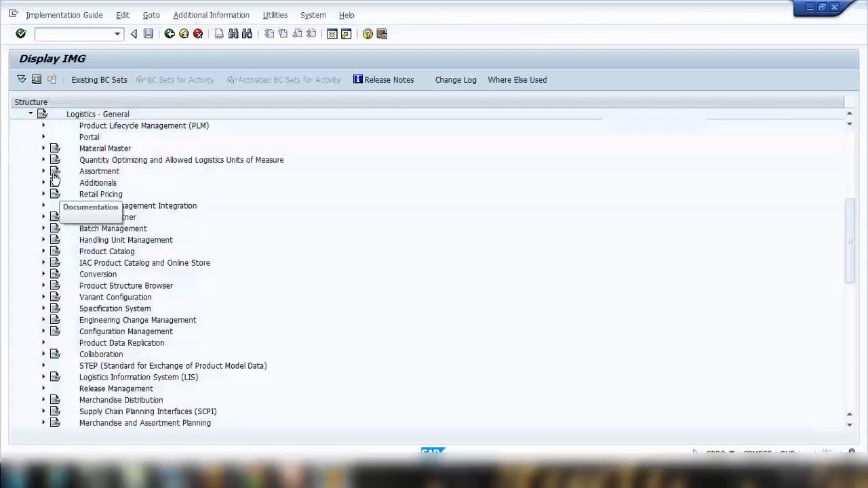
{"action": "left_click", "coordinate": [43, 147]}
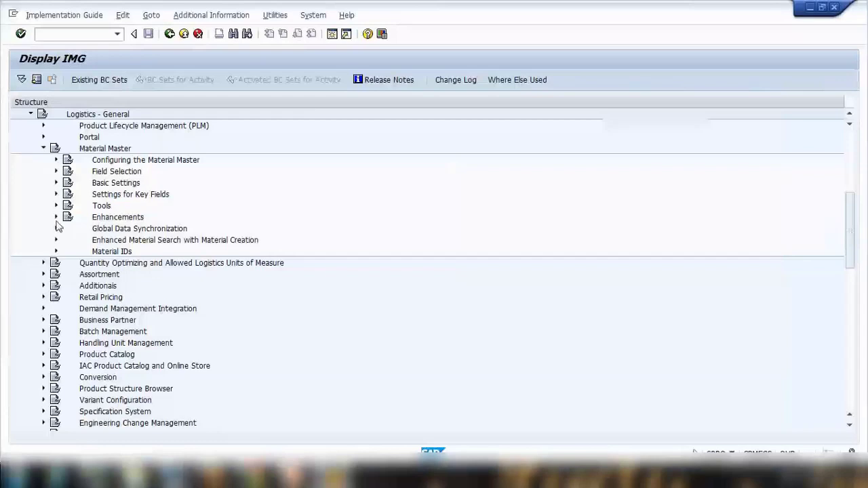
{"action": "left_click", "coordinate": [57, 183]}
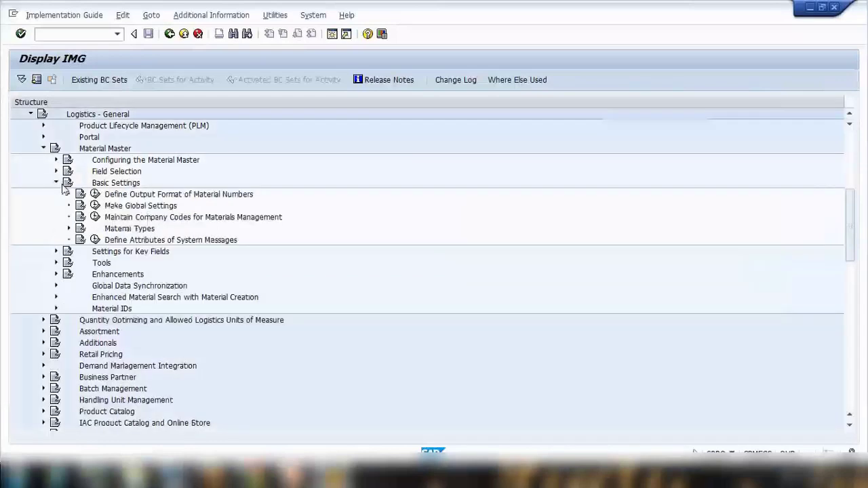
{"action": "left_click", "coordinate": [68, 229]}
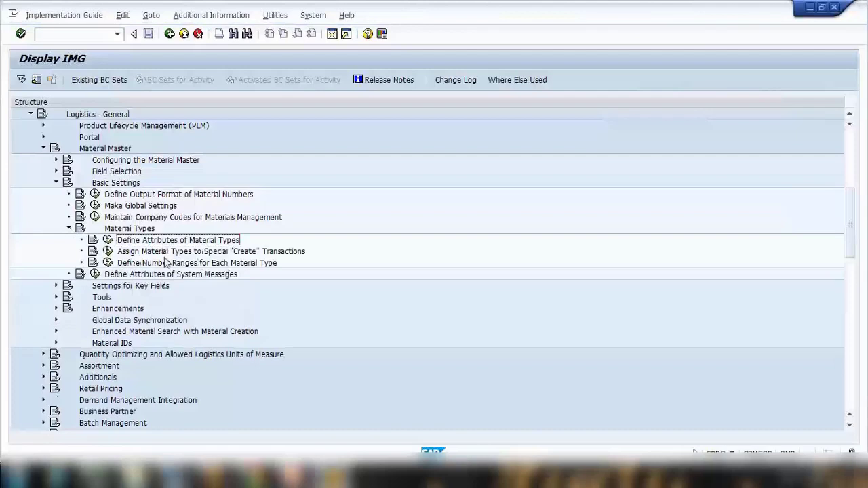
{"action": "left_click", "coordinate": [107, 240]}
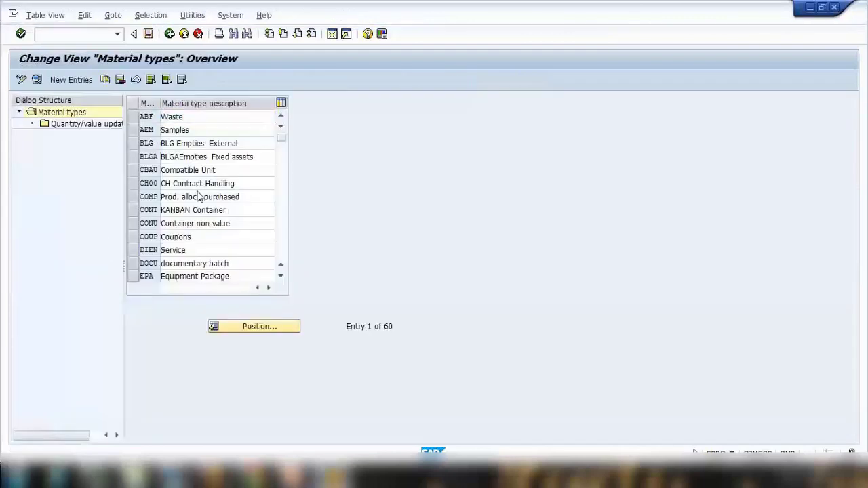
Find the FERT Finished product entry in the material types overview and open its details
{"action": "scroll", "coordinate": [200, 196], "scroll_direction": "down", "scroll_amount": 1}
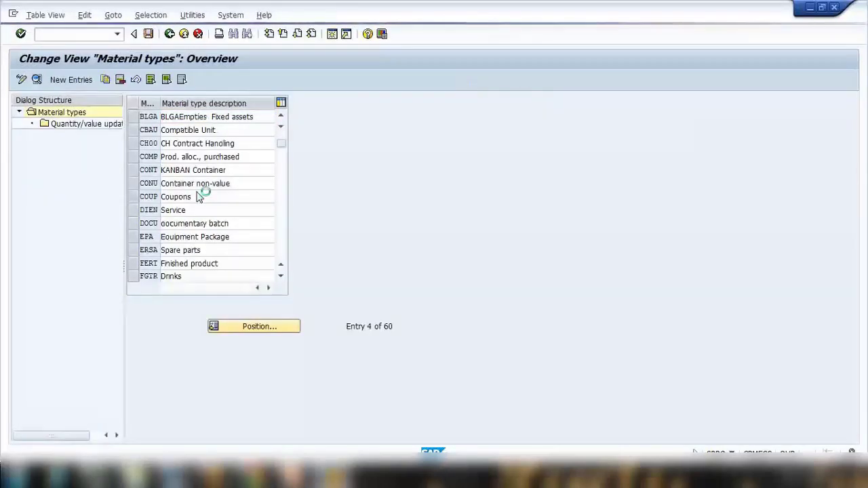
{"action": "scroll", "coordinate": [200, 197], "scroll_direction": "down", "scroll_amount": 1}
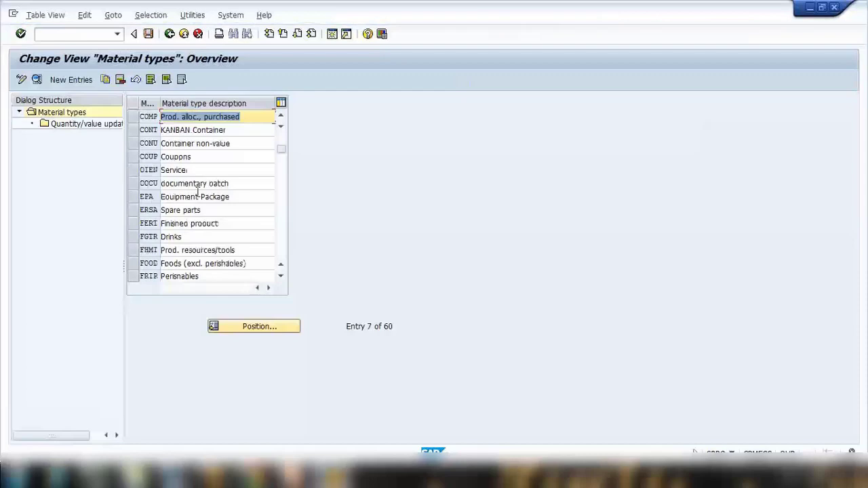
{"action": "left_click", "coordinate": [133, 223]}
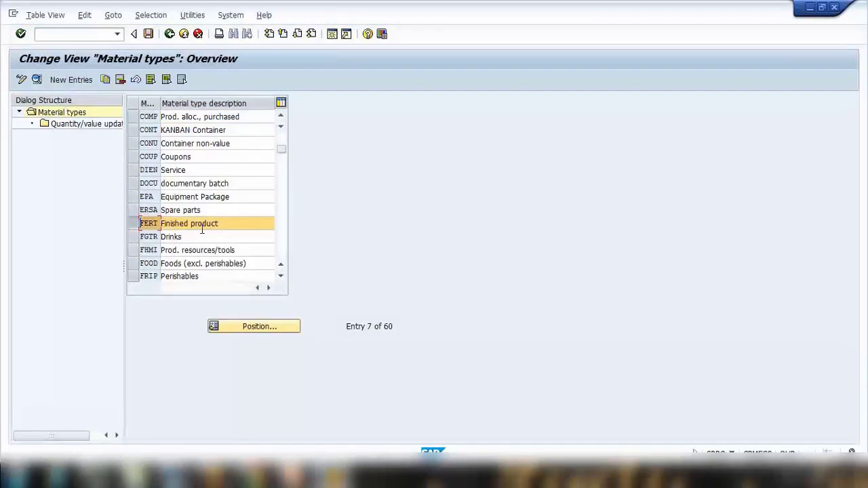
{"action": "left_click", "coordinate": [37, 80]}
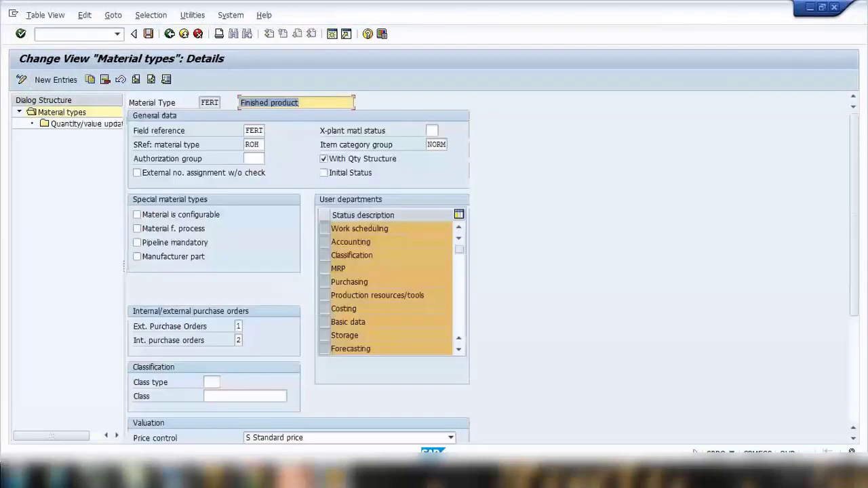
Review the Material Type attributes slide in PowerPoint at full screen, and return to the SAP material type details
{"action": "left_click", "coordinate": [292, 474]}
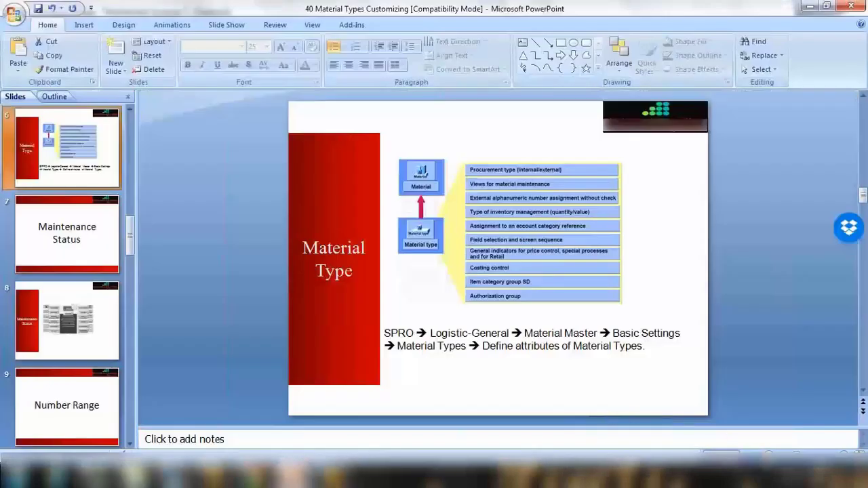
{"action": "key", "text": "shift+F5"}
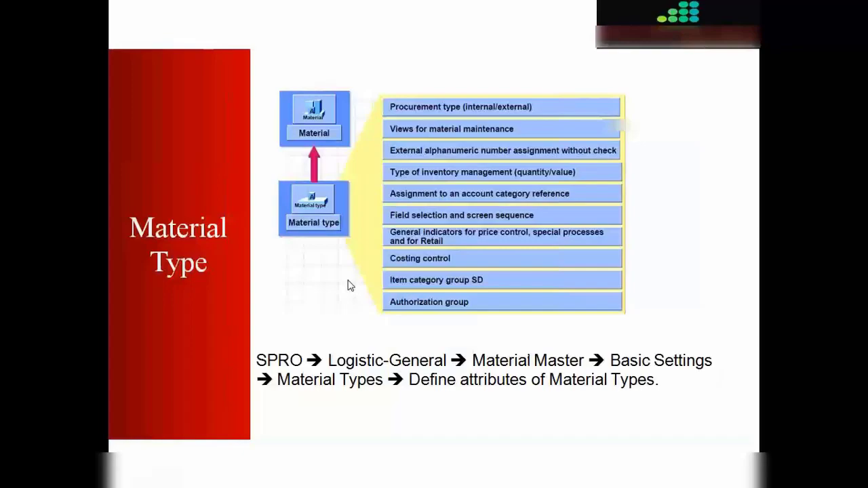
{"action": "key", "text": "Escape"}
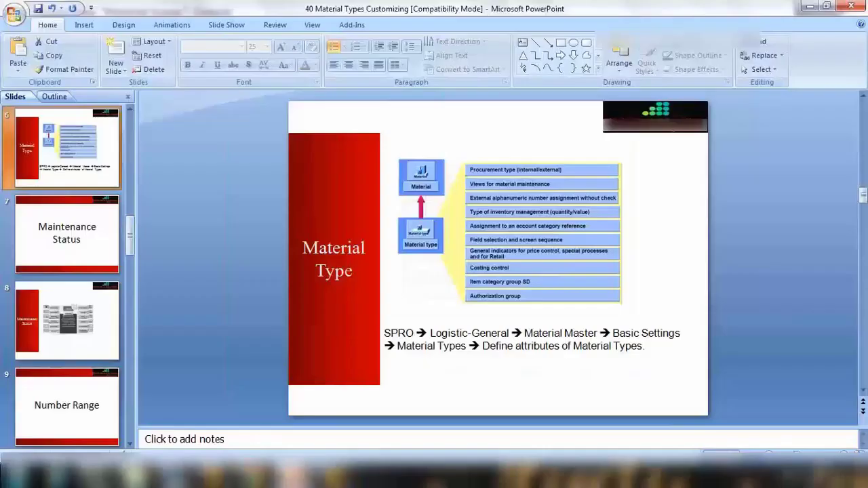
{"action": "key", "text": "alt+Tab"}
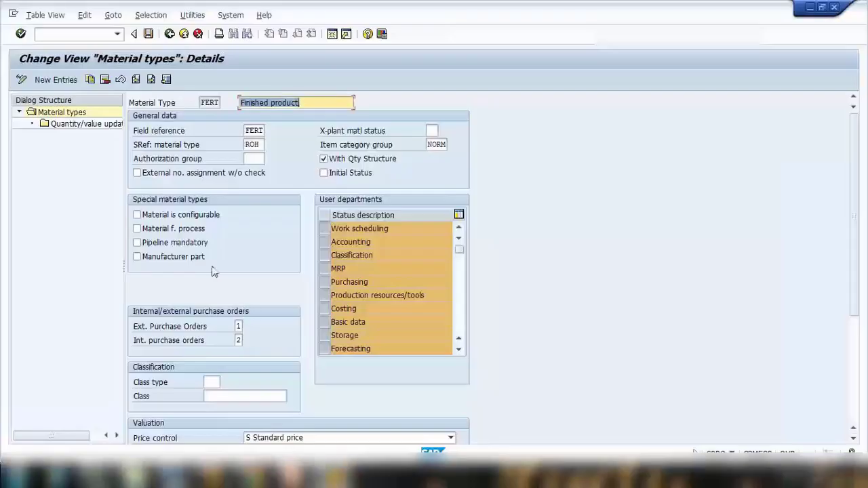
Examine the FERT material type's code, description and field reference, and view the possible field reference values without choosing one
{"action": "left_click_drag", "start_coordinate": [202, 103], "coordinate": [230, 103]}
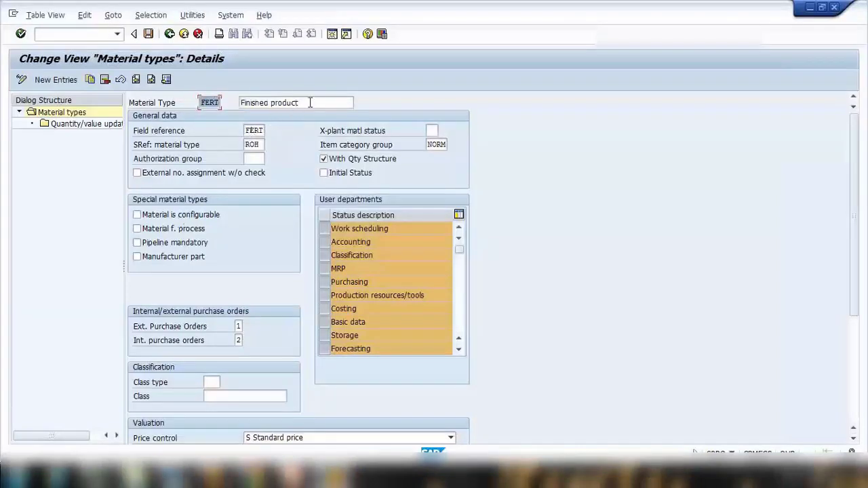
{"action": "left_click_drag", "start_coordinate": [309, 102], "coordinate": [237, 102]}
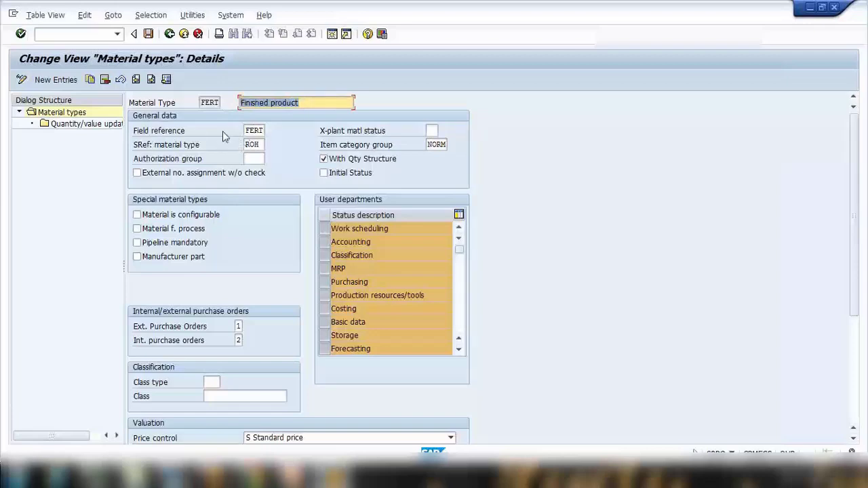
{"action": "left_click", "coordinate": [247, 130]}
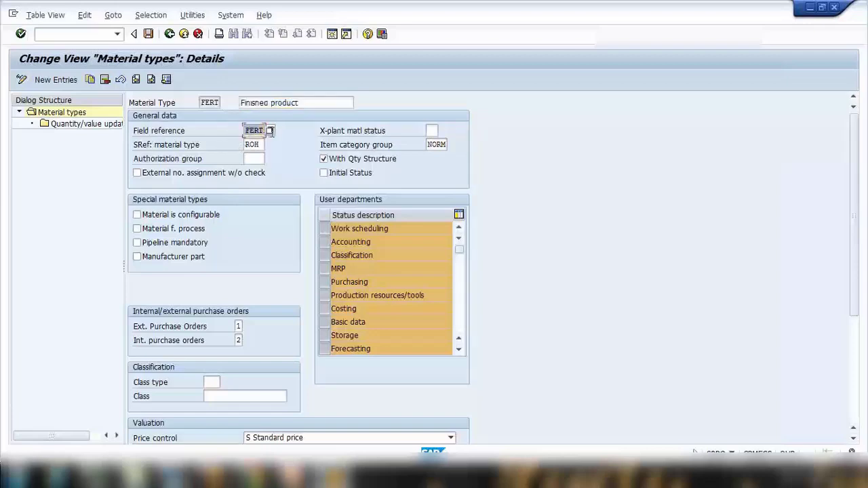
{"action": "left_click", "coordinate": [270, 131]}
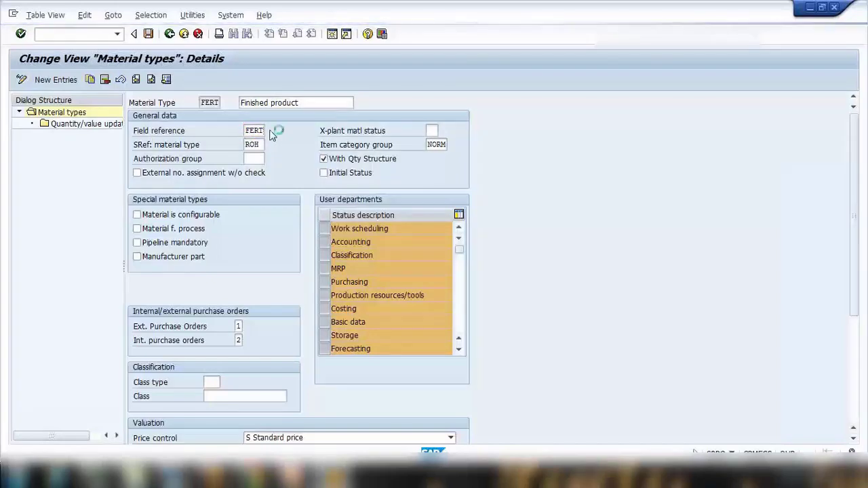
{"action": "scroll", "coordinate": [322, 231], "scroll_direction": "down", "scroll_amount": 6}
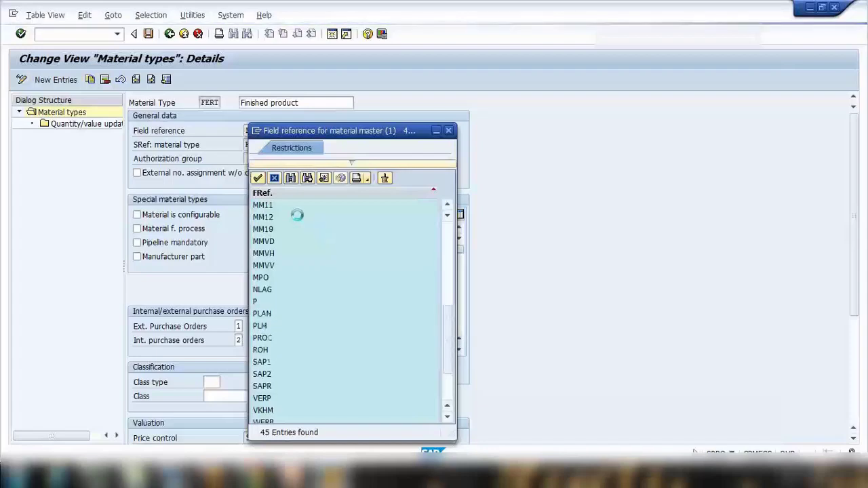
{"action": "left_click", "coordinate": [274, 178]}
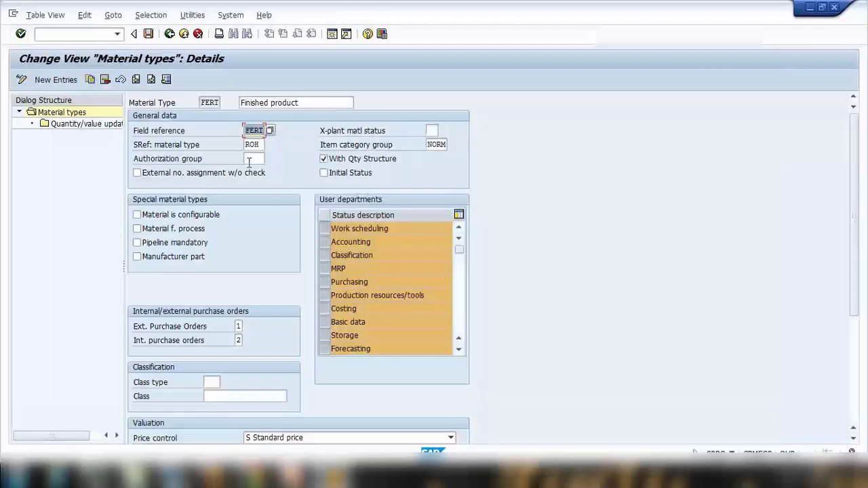
Examine the FERT material type's SRef: material type and X-plant matl status fields
{"action": "double_click", "coordinate": [261, 145]}
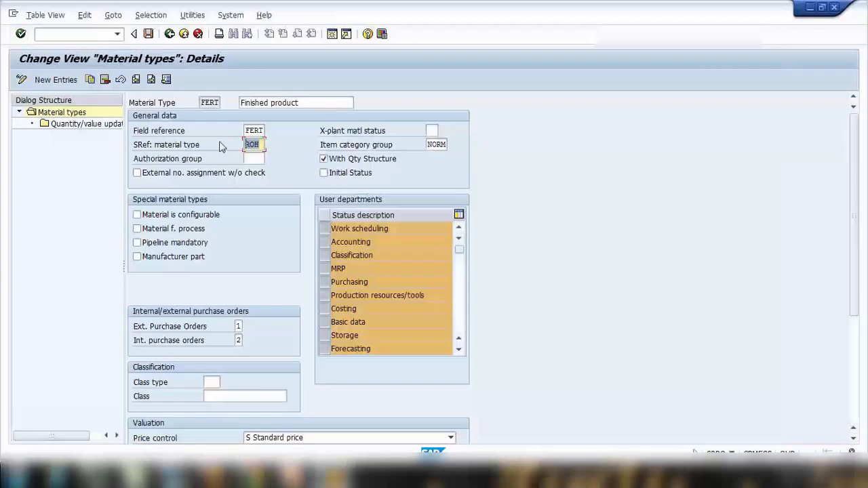
{"action": "left_click", "coordinate": [348, 136]}
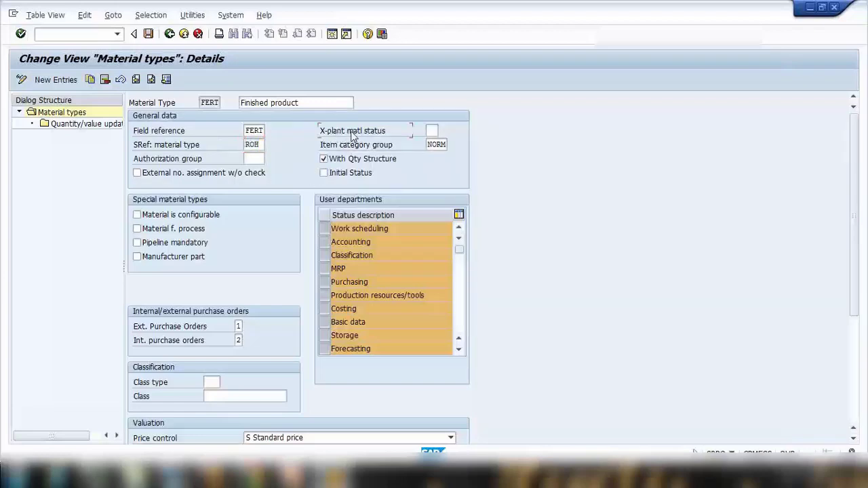
{"action": "left_click", "coordinate": [429, 130]}
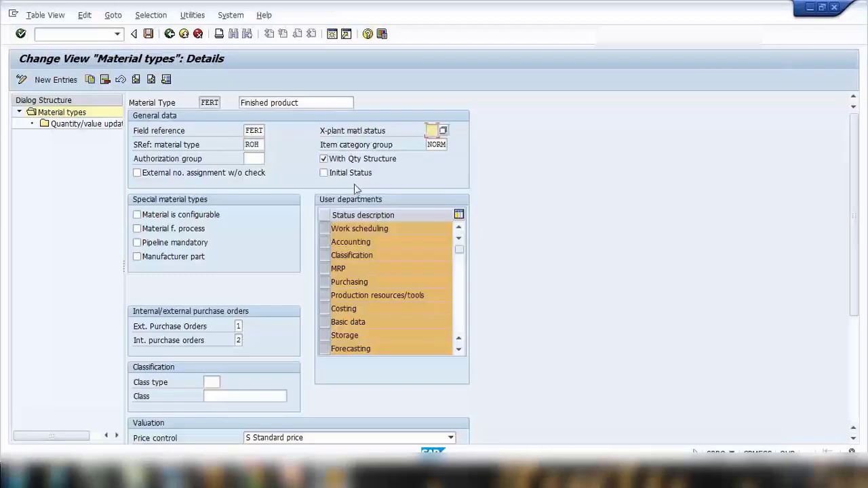
In a new session, open material LAPTOP3 for change with the preselected views, plant 1000, storage location 0001, sales organization 1000 and distribution channel 10
{"action": "left_click", "coordinate": [331, 38]}
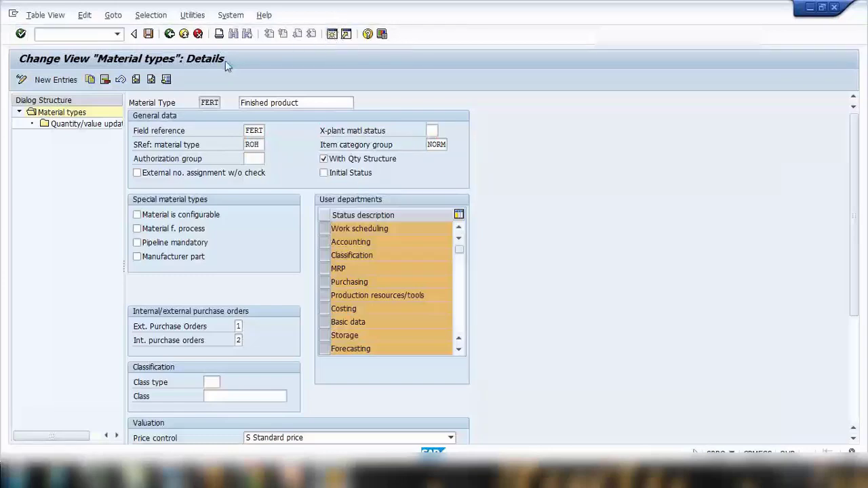
{"action": "key", "text": "Return"}
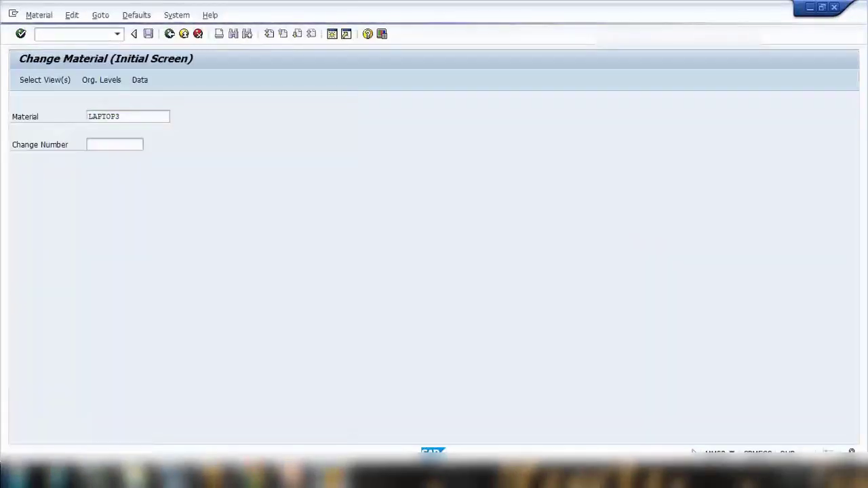
{"action": "key", "text": "Return"}
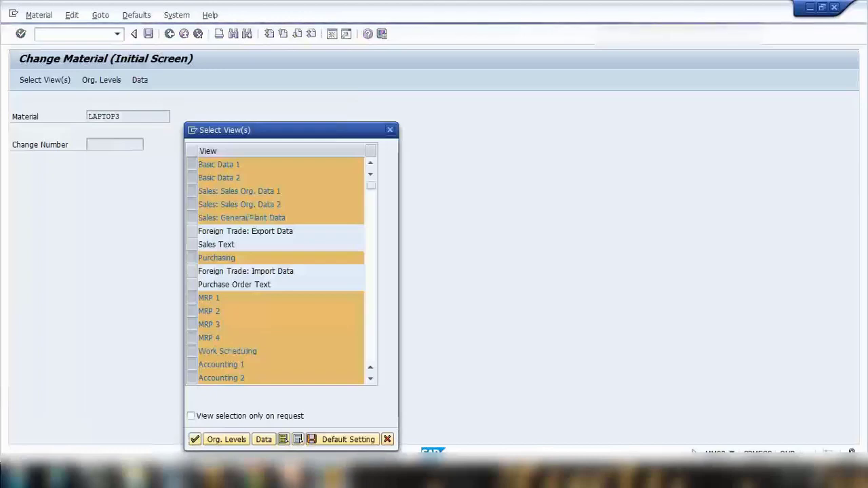
{"action": "key", "text": "Return"}
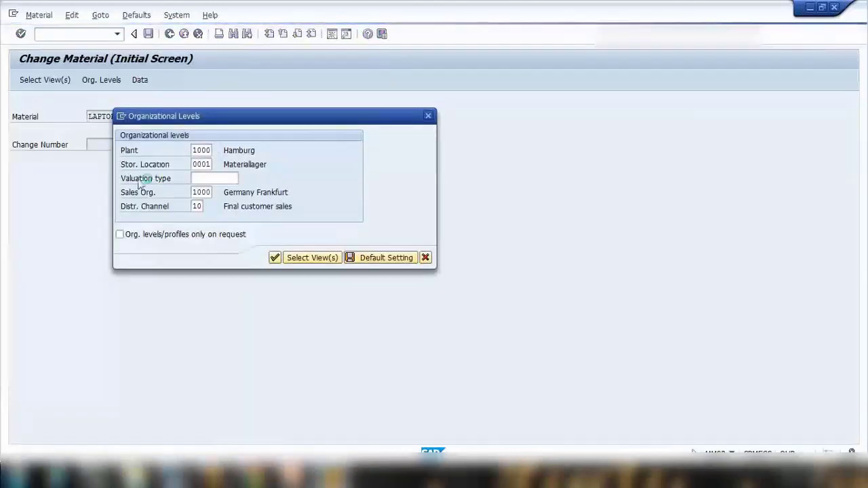
{"action": "key", "text": "Return"}
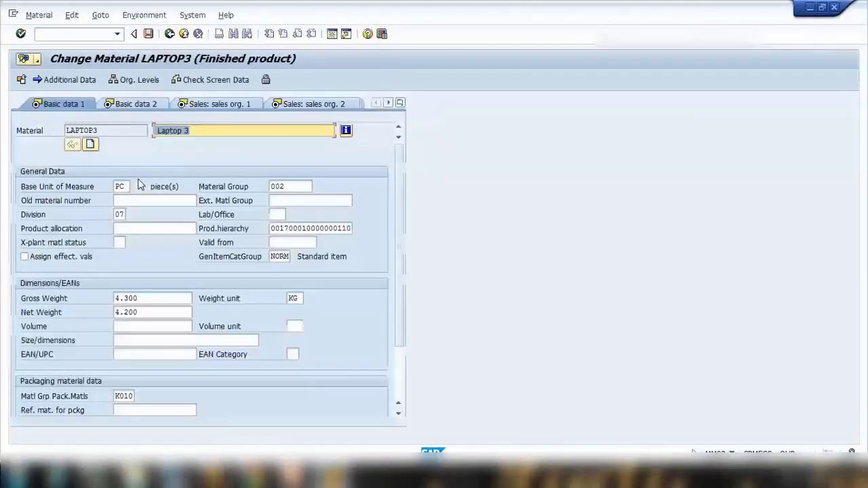
View the possible X-plant matl status values in LAPTOP3's Basic data 1 view without choosing one
{"action": "left_click", "coordinate": [119, 242]}
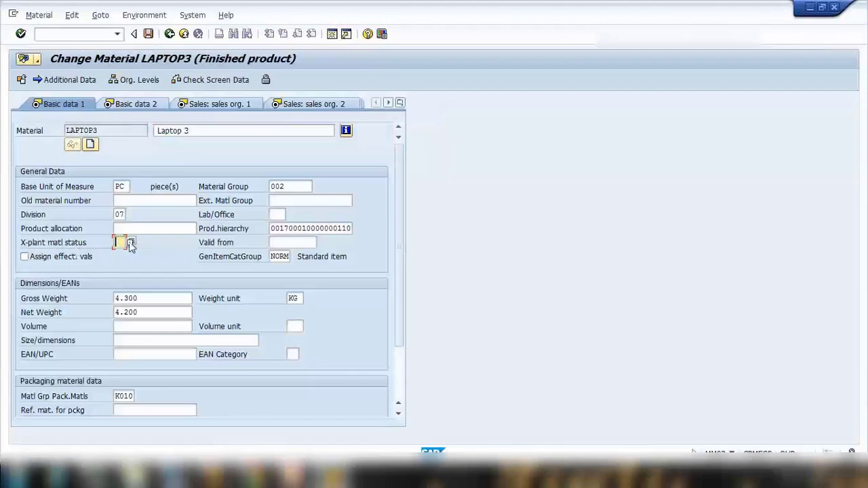
{"action": "left_click", "coordinate": [130, 242]}
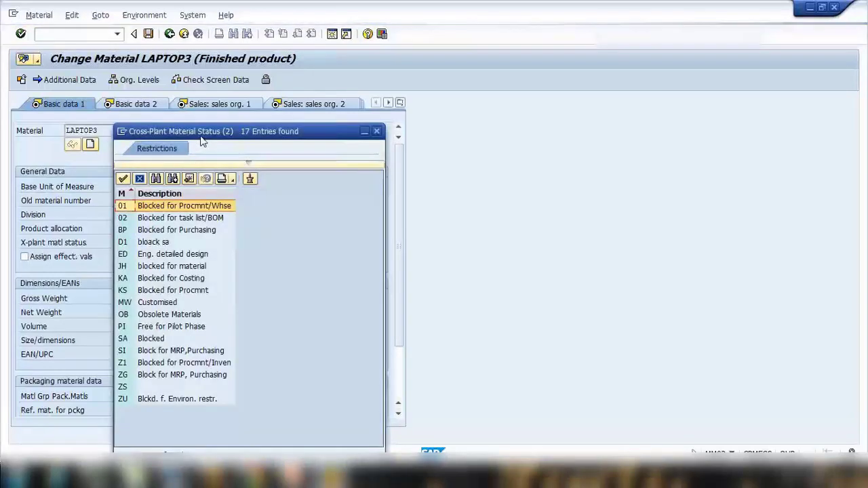
{"action": "left_click_drag", "start_coordinate": [201, 140], "coordinate": [266, 124]}
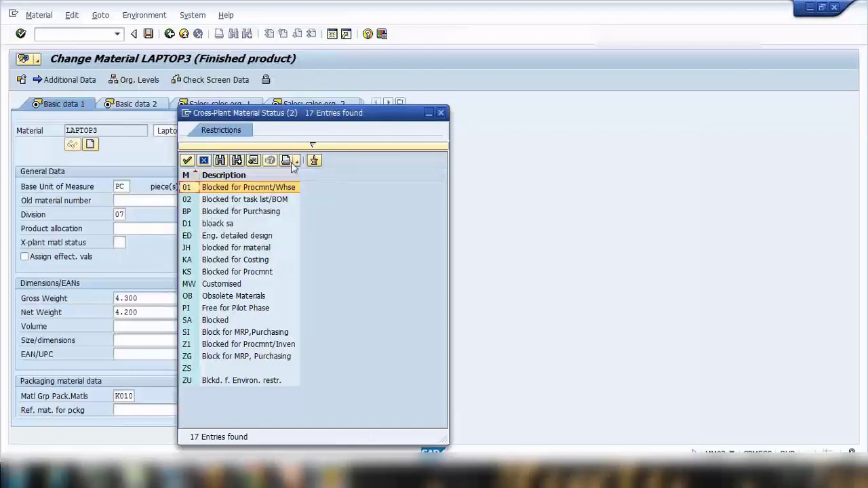
{"action": "left_click", "coordinate": [441, 114]}
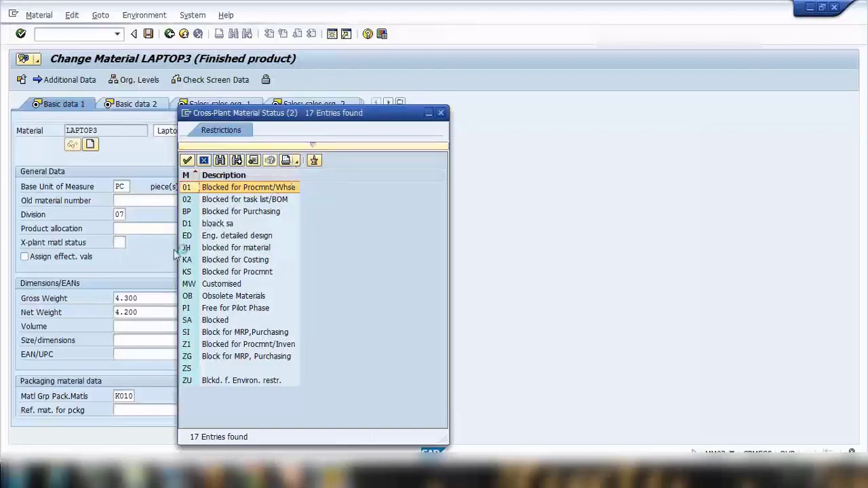
{"action": "left_click", "coordinate": [122, 243]}
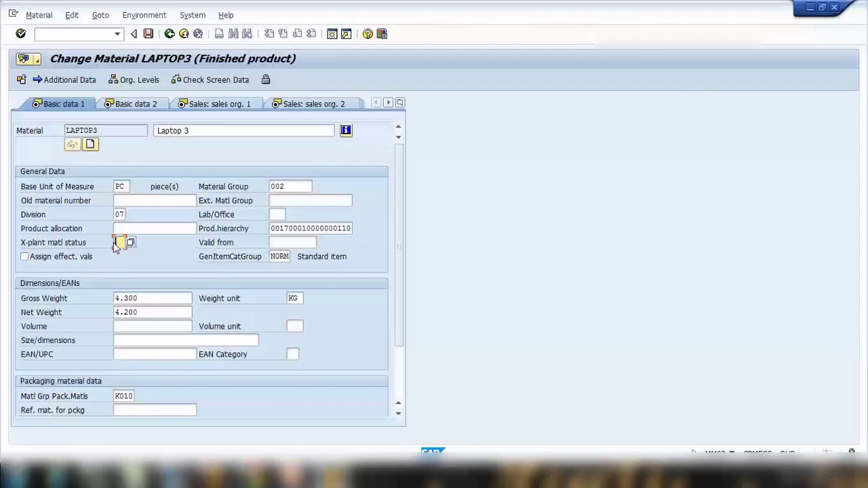
Return to the FERT material type details and view its possible X-plant matl status values without choosing one
{"action": "mouse_move", "coordinate": [332, 476]}
{"action": "left_click", "coordinate": [291, 421]}
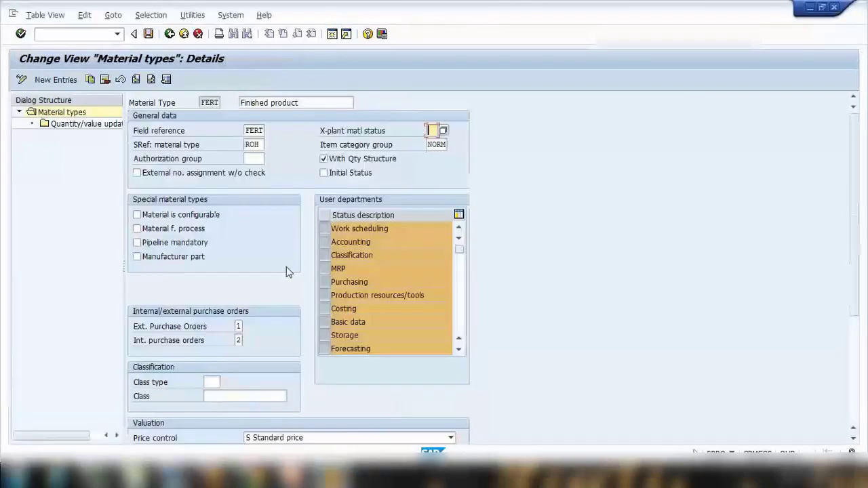
{"action": "left_click", "coordinate": [443, 130]}
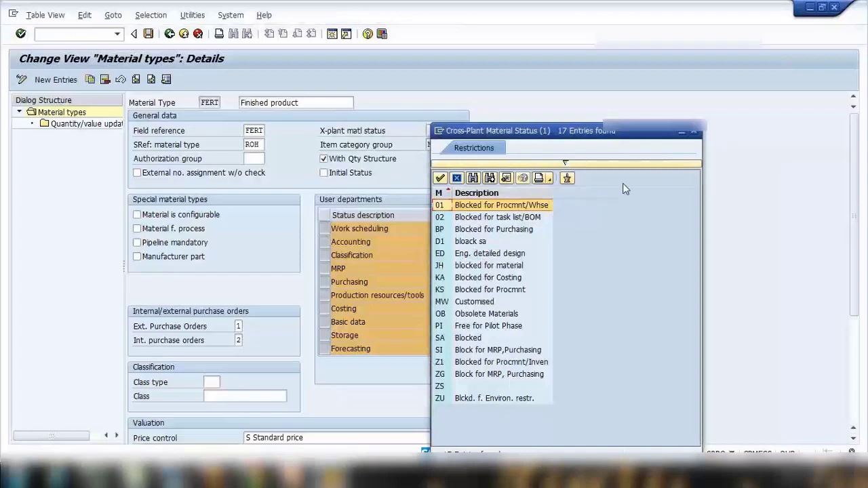
{"action": "left_click", "coordinate": [694, 131]}
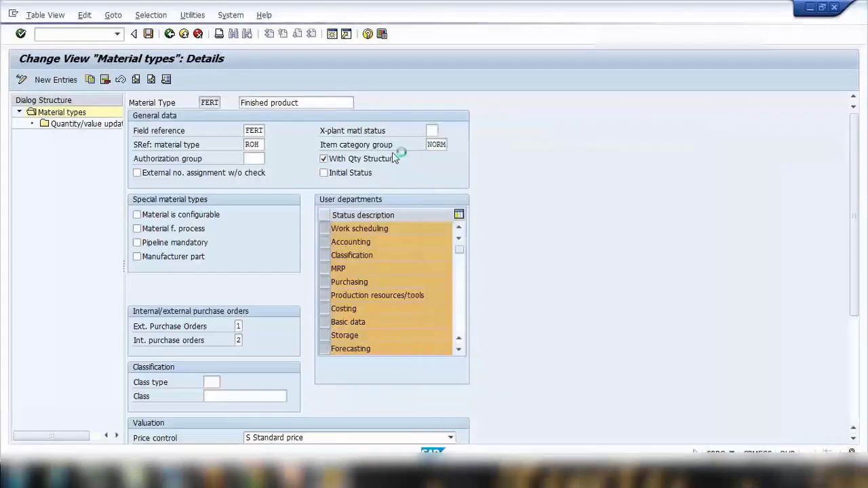
Compare the FERT item category group with the one in LAPTOP3's Sales: sales org. 2 view, and return to the material type details
{"action": "double_click", "coordinate": [431, 145]}
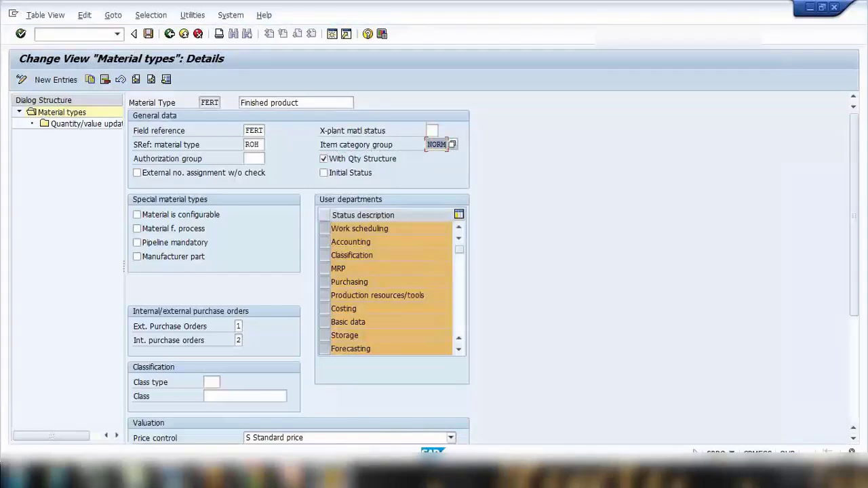
{"action": "mouse_move", "coordinate": [350, 480]}
{"action": "left_click", "coordinate": [400, 405]}
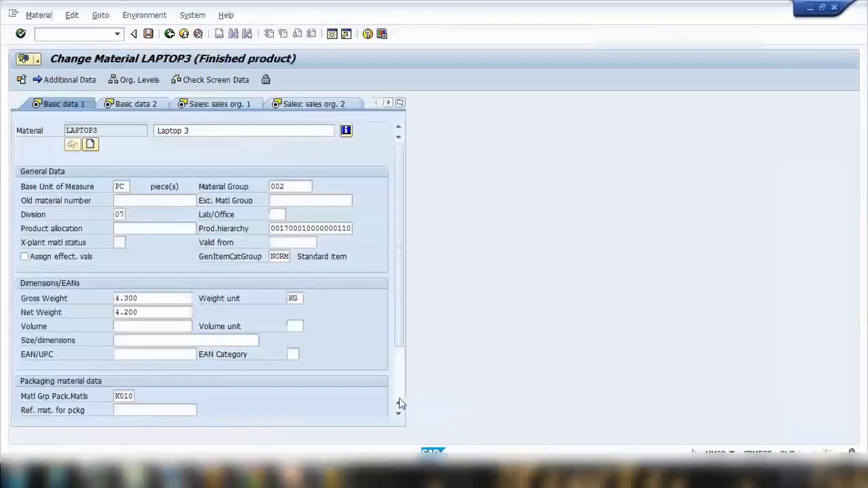
{"action": "left_click", "coordinate": [247, 105]}
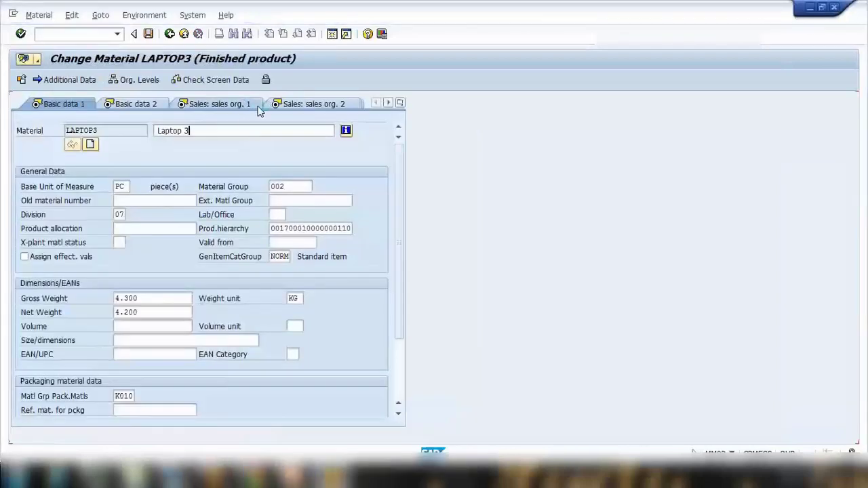
{"action": "left_click", "coordinate": [256, 107]}
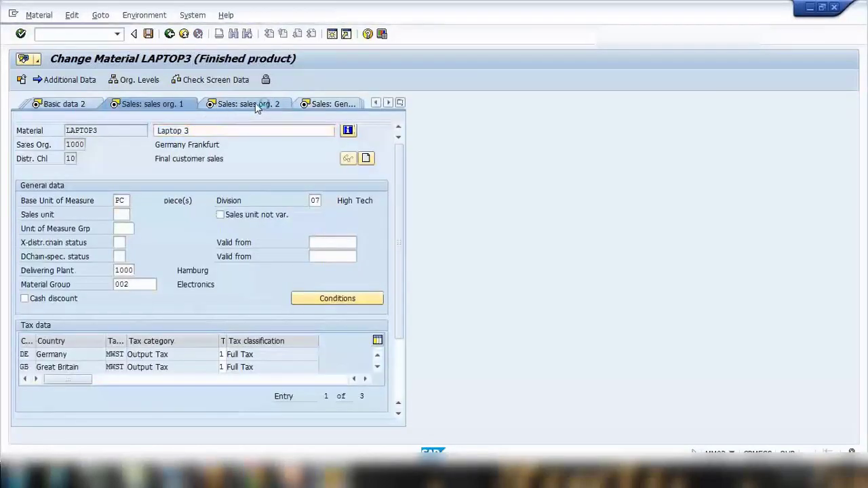
{"action": "type", "text": "1"}
{"action": "key", "text": "Return"}
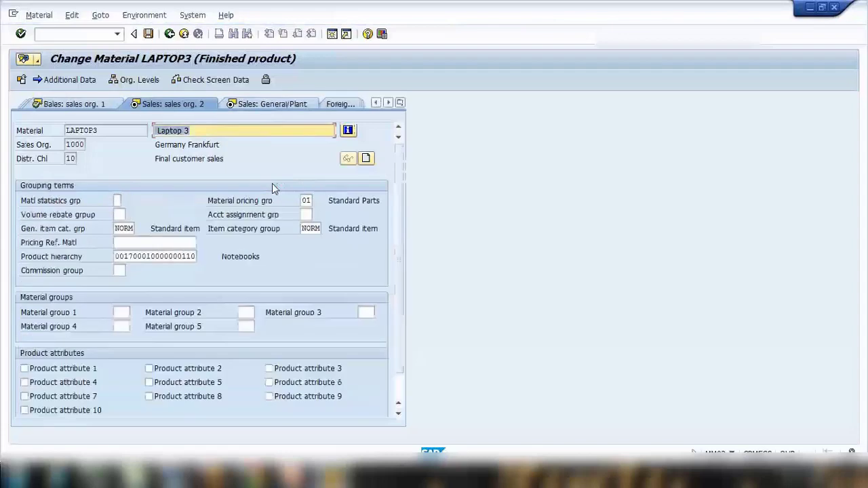
{"action": "double_click", "coordinate": [309, 229]}
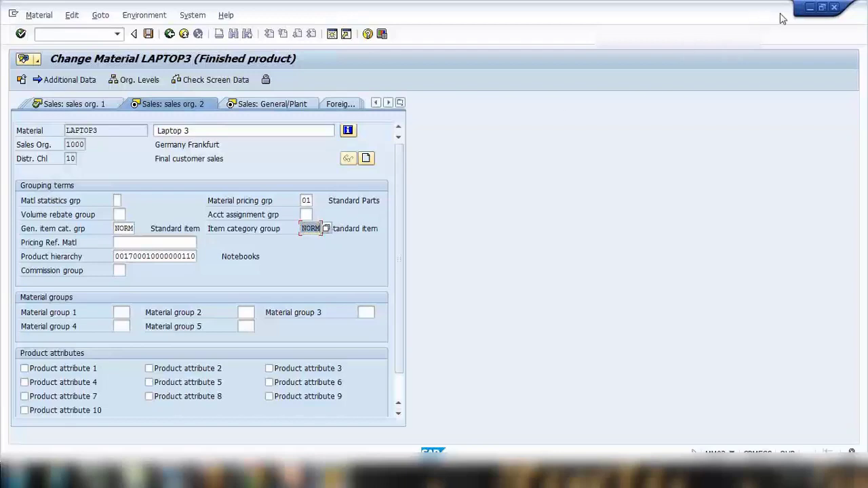
{"action": "left_click", "coordinate": [808, 8]}
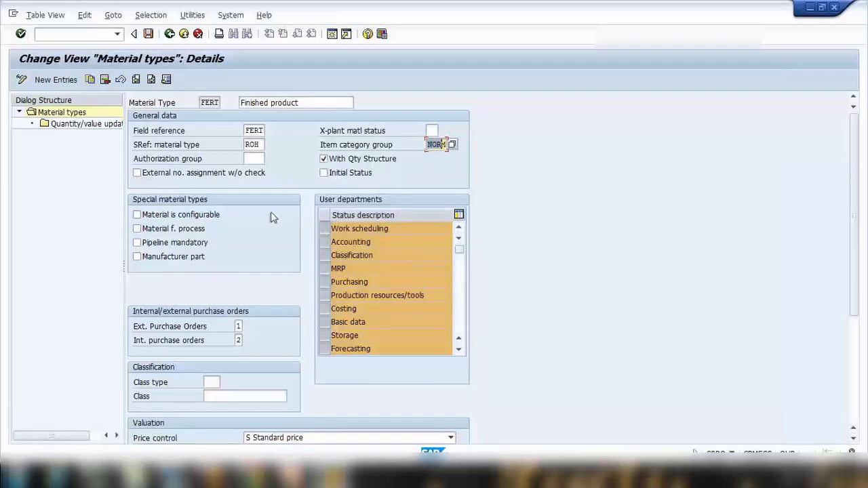
Check the Authorization group and With Qty Structure fields, and read the External no. assignment w/o check help, leaving that option cleared
{"action": "left_click", "coordinate": [256, 158]}
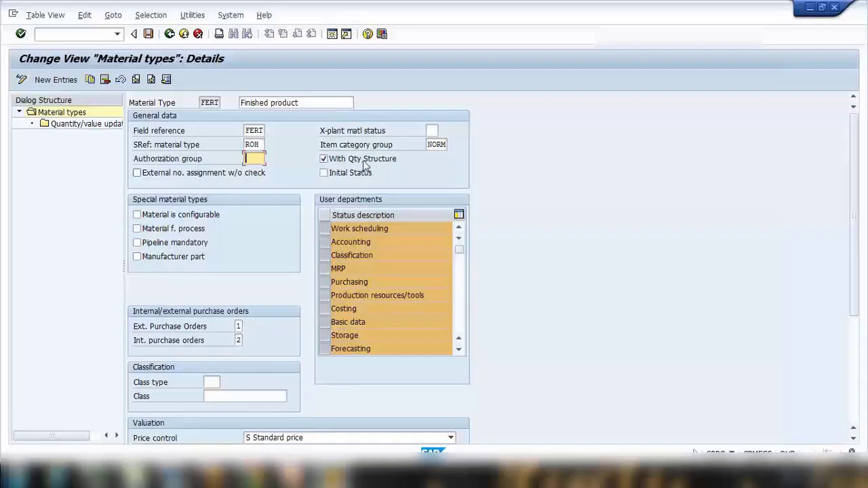
{"action": "key", "text": "Tab"}
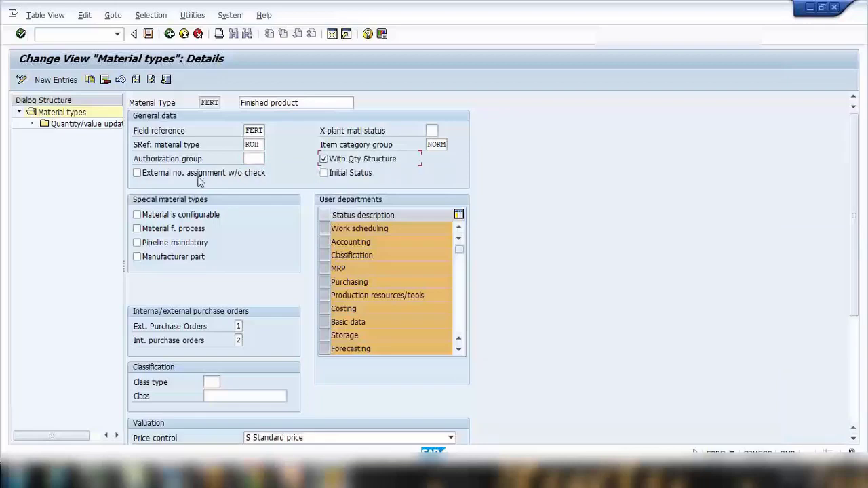
{"action": "left_click", "coordinate": [138, 174]}
{"action": "key", "text": "F1"}
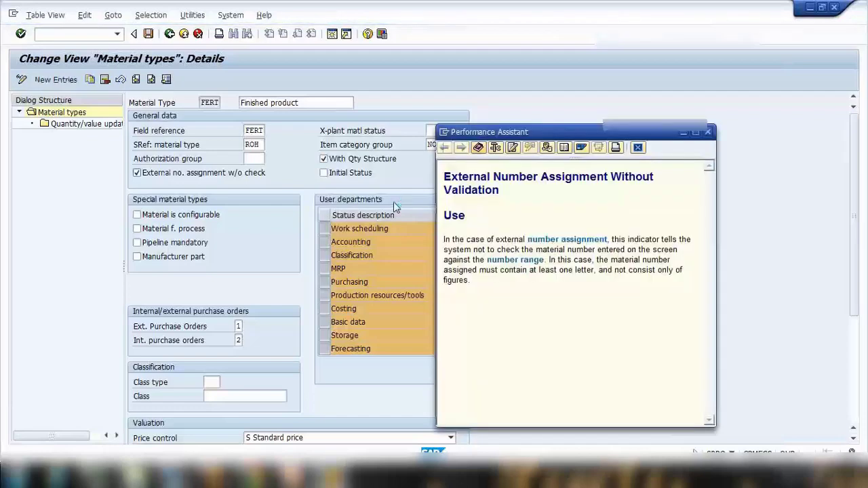
{"action": "left_click_drag", "start_coordinate": [444, 174], "coordinate": [606, 295]}
{"action": "left_click", "coordinate": [605, 295]}
{"action": "left_click", "coordinate": [709, 134]}
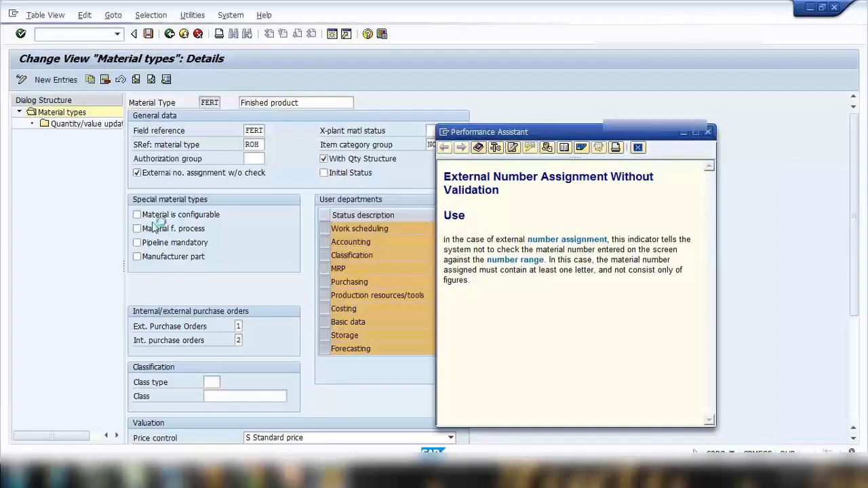
{"action": "left_click", "coordinate": [137, 173]}
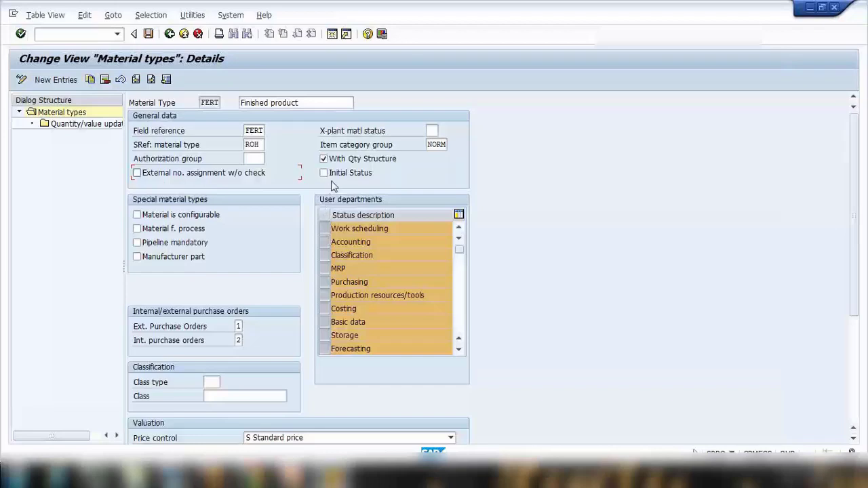
Read the field help for the Initial Status indicator and leave the indicator cleared
{"action": "key", "text": "F1"}
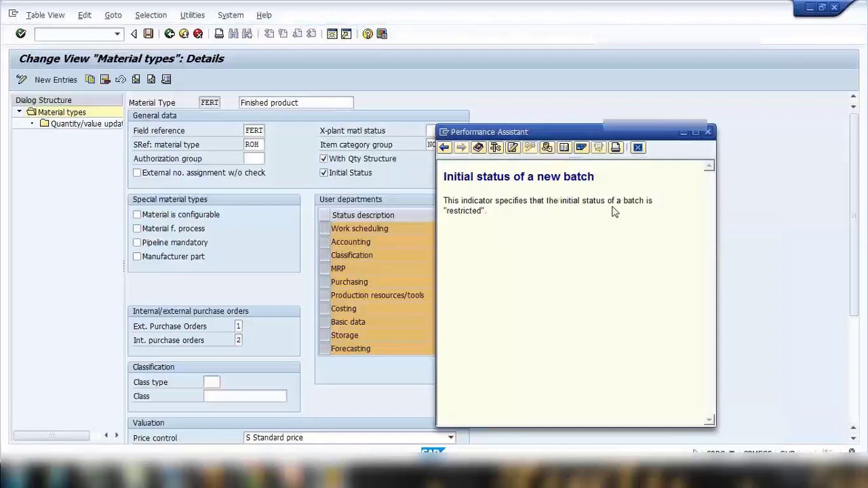
{"action": "double_click", "coordinate": [450, 211]}
{"action": "left_click_drag", "start_coordinate": [624, 201], "coordinate": [629, 209]}
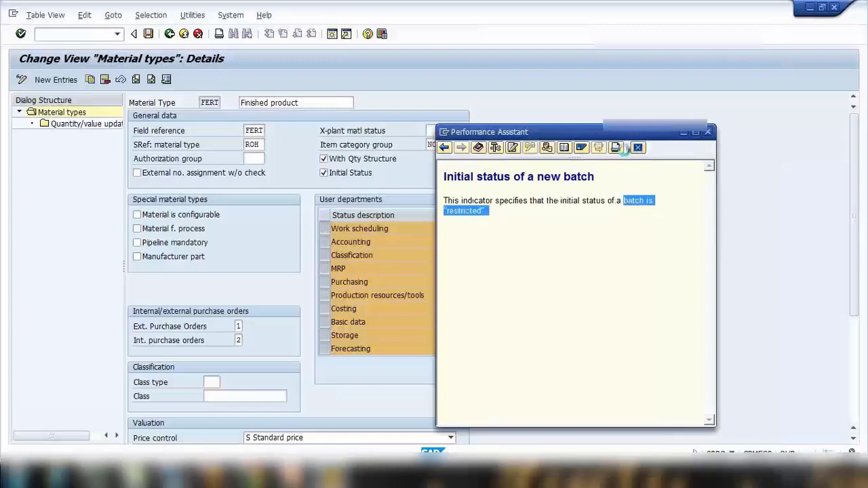
{"action": "key", "text": "Escape"}
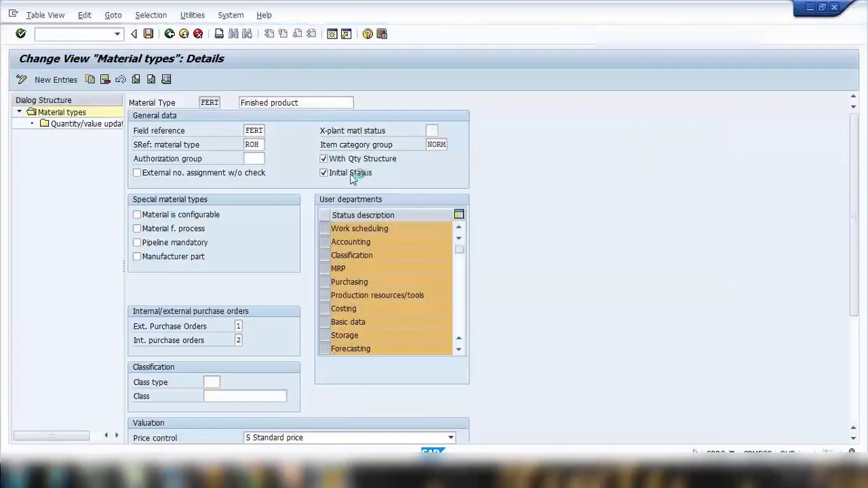
{"action": "left_click", "coordinate": [328, 173]}
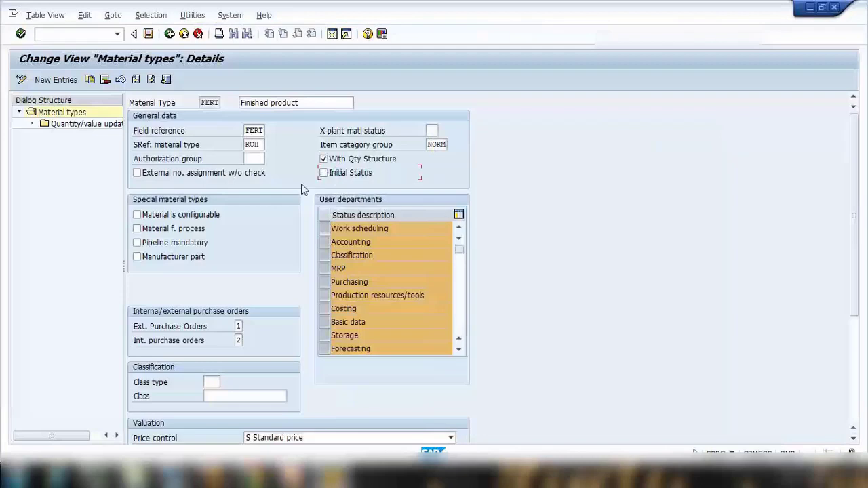
Read the field help for the Material f. process indicator, including its co-products note, and leave the indicator cleared
{"action": "left_click", "coordinate": [172, 231]}
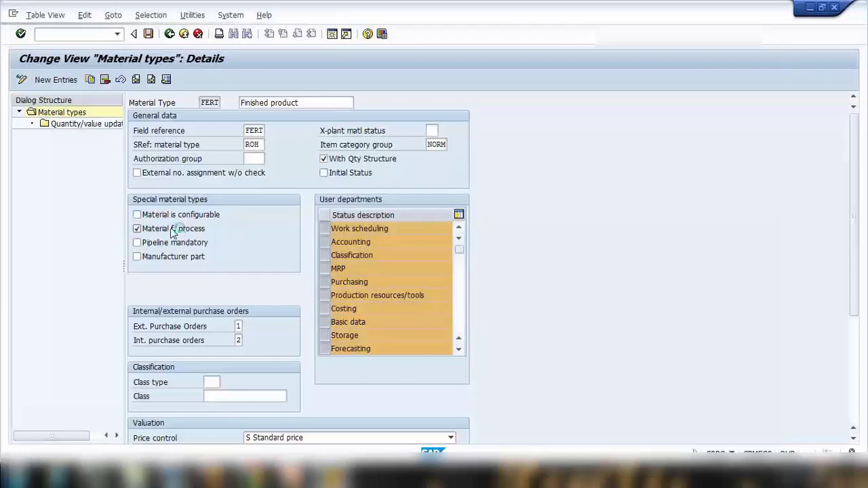
{"action": "key", "text": "F1"}
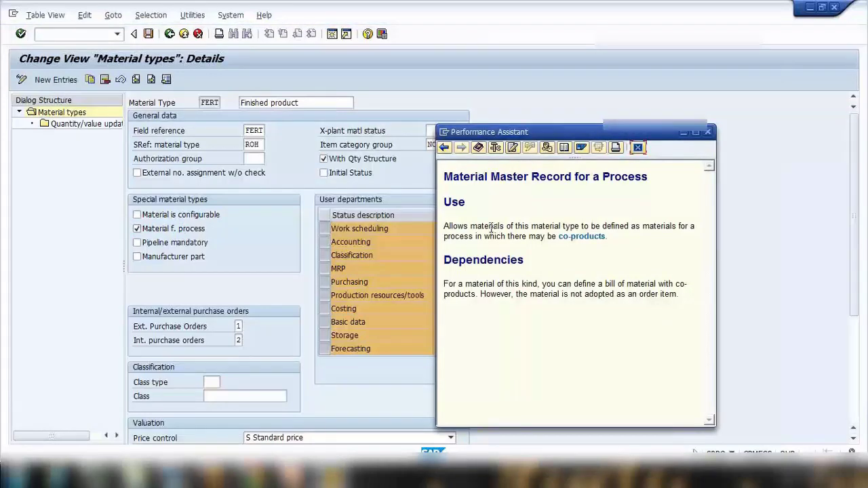
{"action": "left_click_drag", "start_coordinate": [492, 227], "coordinate": [624, 239]}
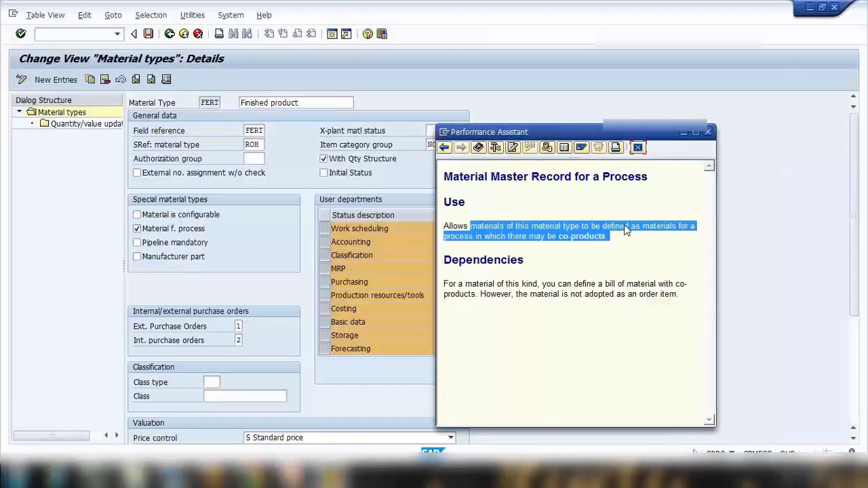
{"action": "left_click", "coordinate": [572, 256]}
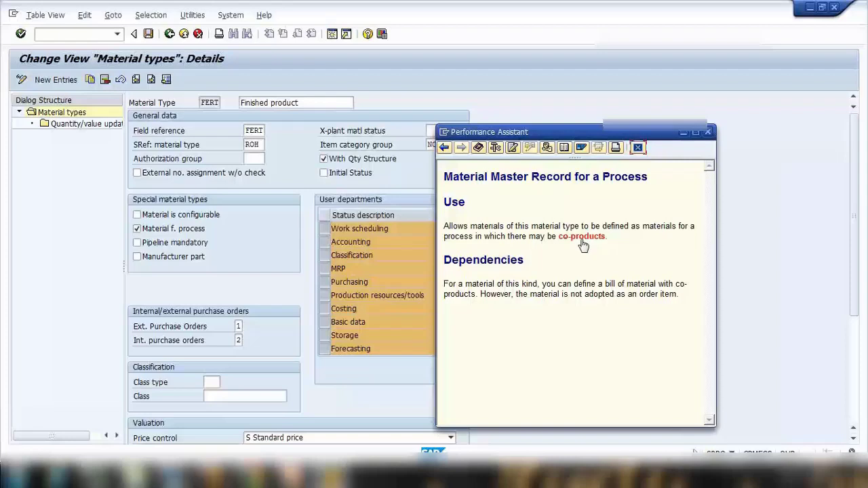
{"action": "left_click", "coordinate": [637, 147]}
{"action": "left_click", "coordinate": [169, 230]}
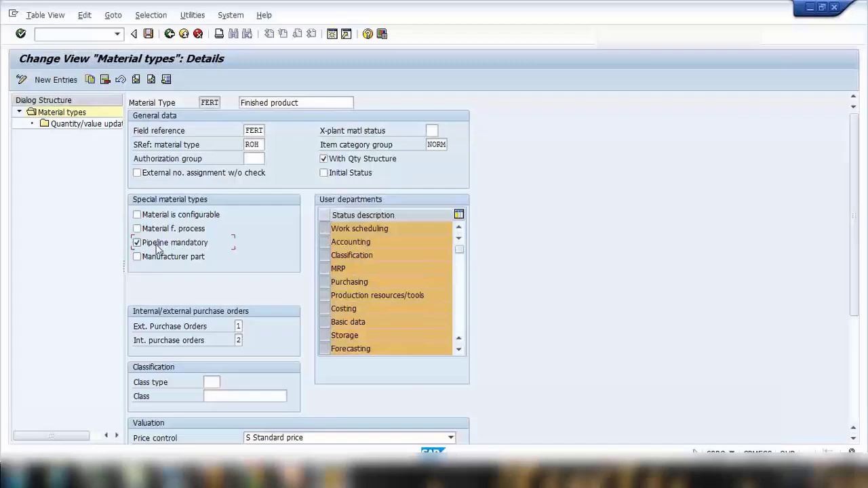
Clear the Pipeline mandatory indicator and read the field help for the Manufacturer part indicator
{"action": "left_click", "coordinate": [157, 244]}
{"action": "left_click", "coordinate": [162, 258]}
{"action": "key", "text": "F1"}
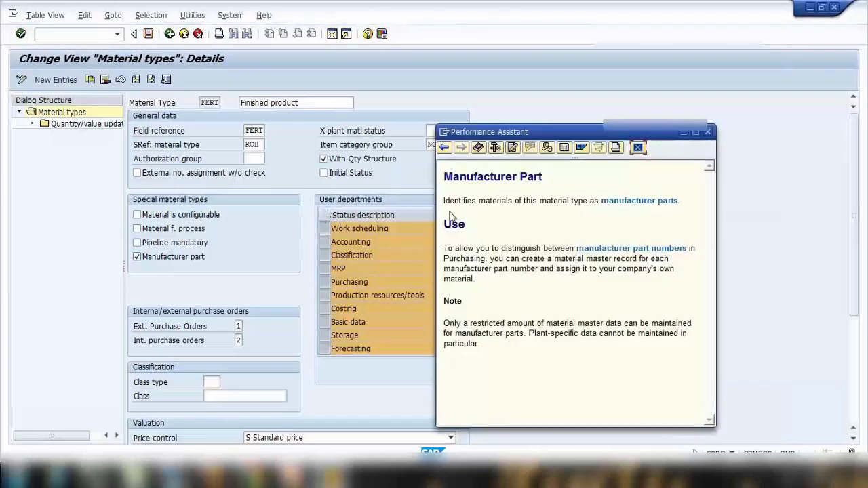
{"action": "left_click_drag", "start_coordinate": [444, 176], "coordinate": [495, 280]}
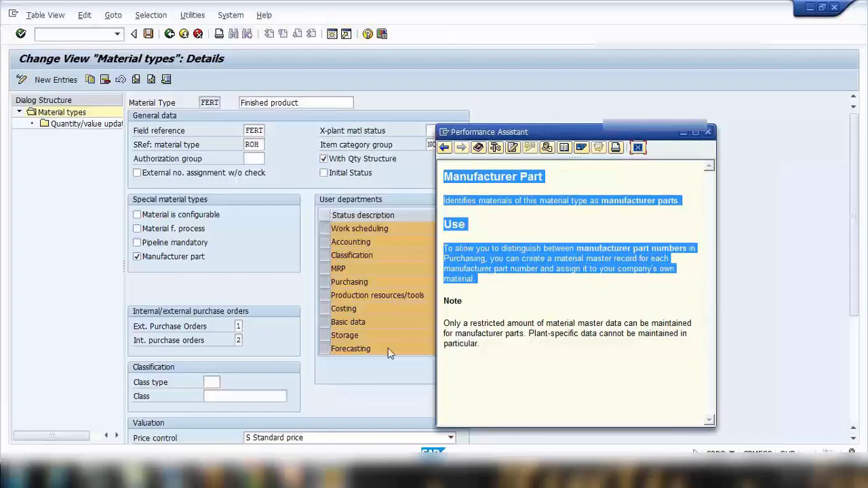
Check the material description in LAPTOP3's material master, and return to the FERT details with Manufacturer part cleared
{"action": "left_click", "coordinate": [352, 478]}
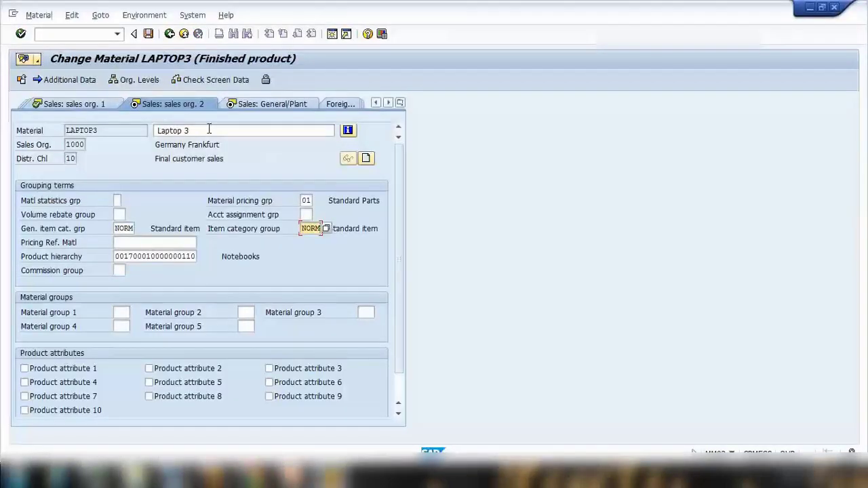
{"action": "left_click_drag", "start_coordinate": [208, 130], "coordinate": [120, 130]}
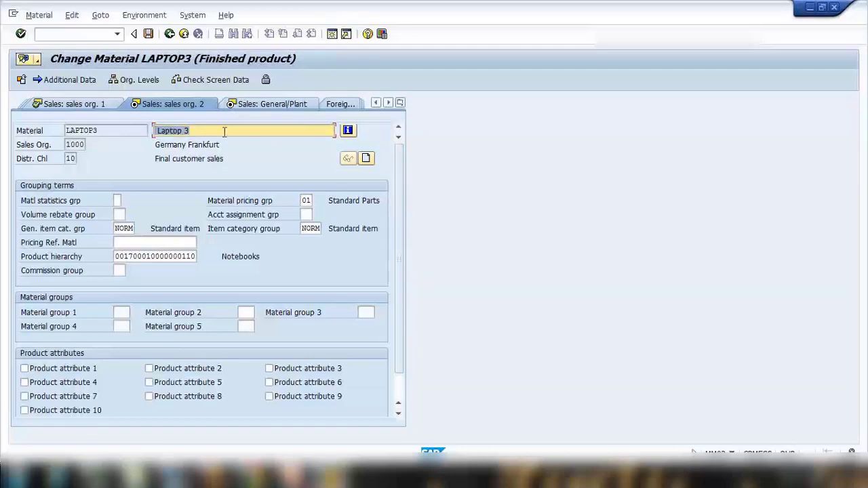
{"action": "left_click_drag", "start_coordinate": [219, 131], "coordinate": [156, 129]}
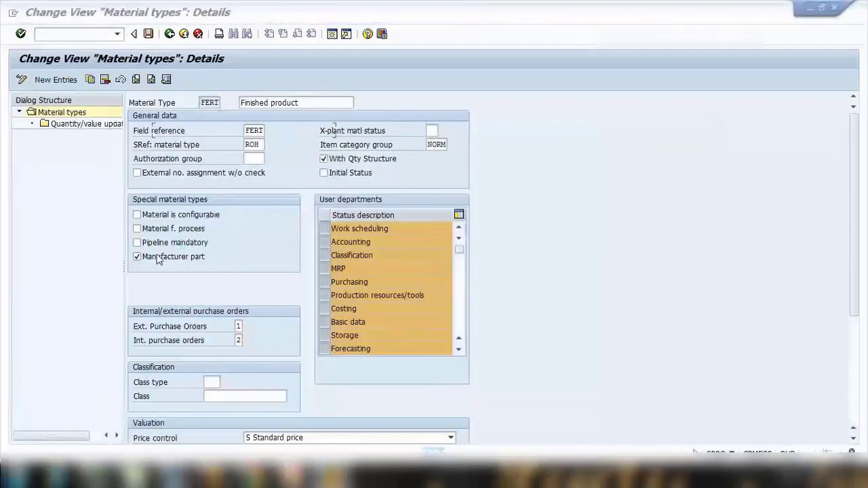
{"action": "left_click", "coordinate": [154, 261]}
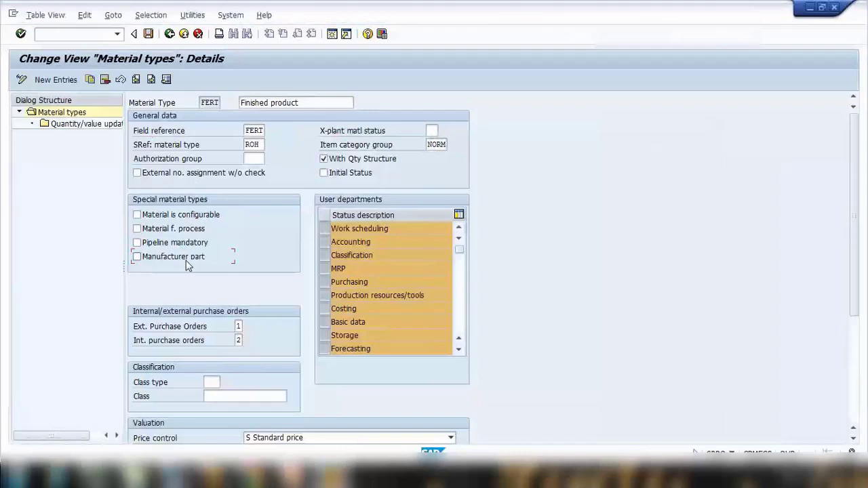
Compare the FERT material type and its Manufacturer part indicator with LAPTOP3's description, and return to the details with the indicator cleared
{"action": "left_click", "coordinate": [202, 103]}
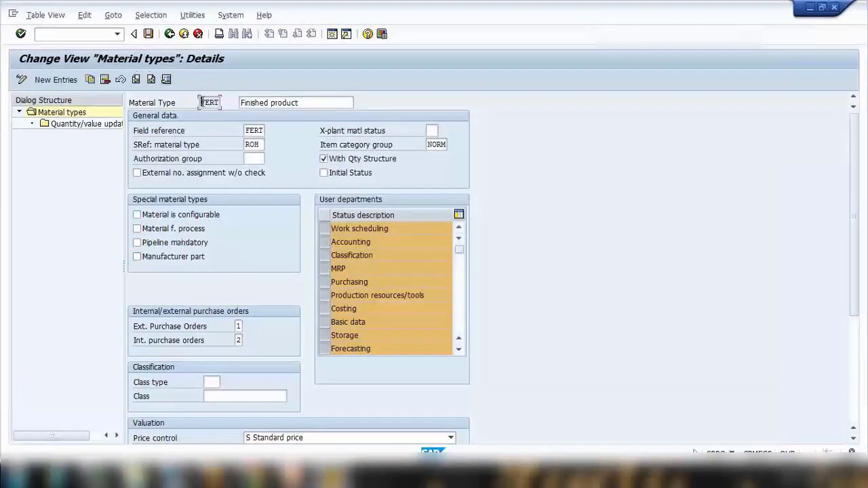
{"action": "double_click", "coordinate": [201, 103]}
{"action": "left_click", "coordinate": [154, 258]}
{"action": "left_click", "coordinate": [154, 258]}
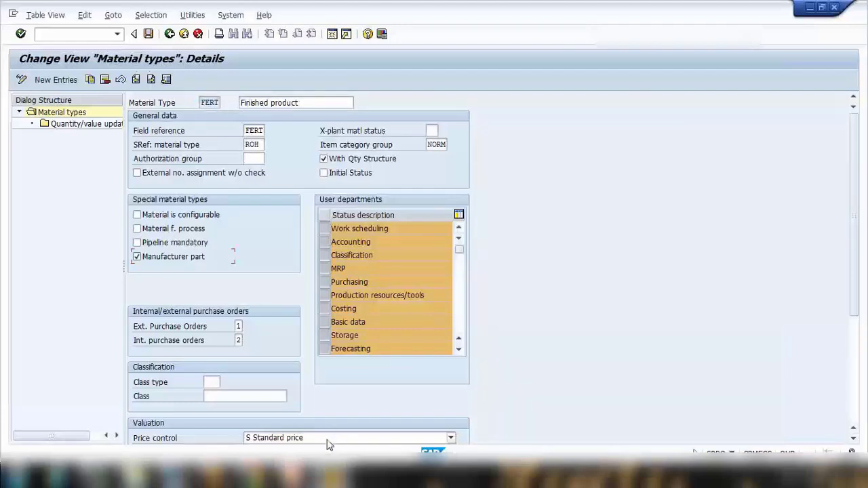
{"action": "mouse_move", "coordinate": [366, 475]}
{"action": "left_click", "coordinate": [400, 404]}
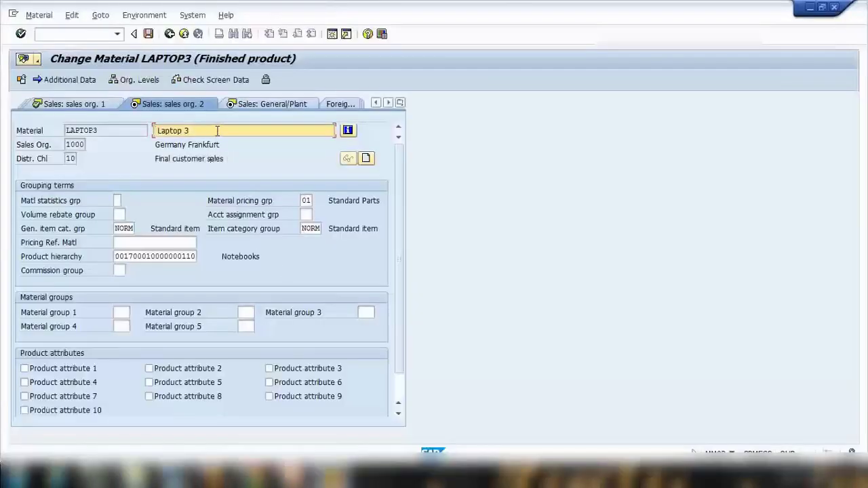
{"action": "left_click_drag", "start_coordinate": [210, 130], "coordinate": [155, 130]}
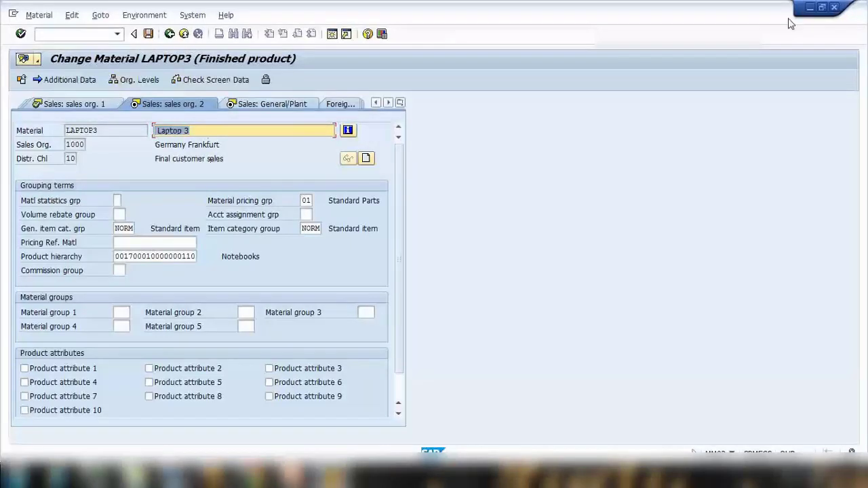
{"action": "left_click", "coordinate": [813, 8]}
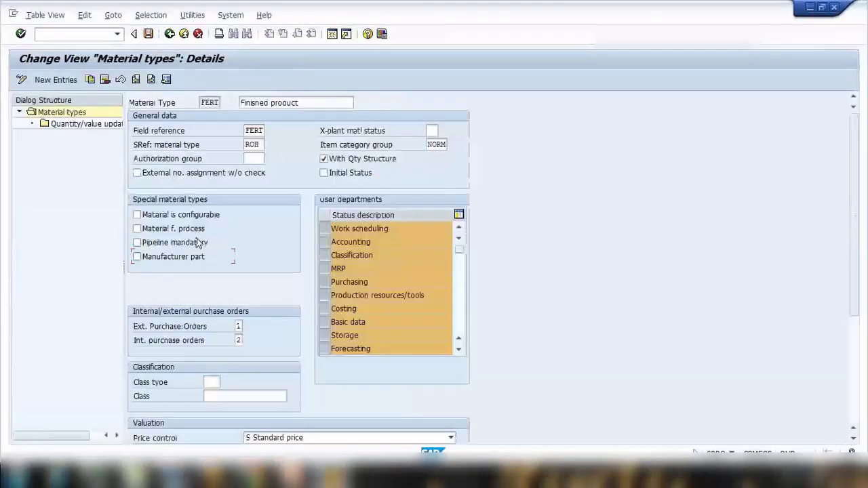
View the possible Ext. Purchase Orders values for FERT without choosing one, and check the Int. purchase orders field
{"action": "left_click_drag", "start_coordinate": [857, 291], "coordinate": [838, 348]}
{"action": "scroll", "coordinate": [838, 339], "scroll_direction": "up", "scroll_amount": 2}
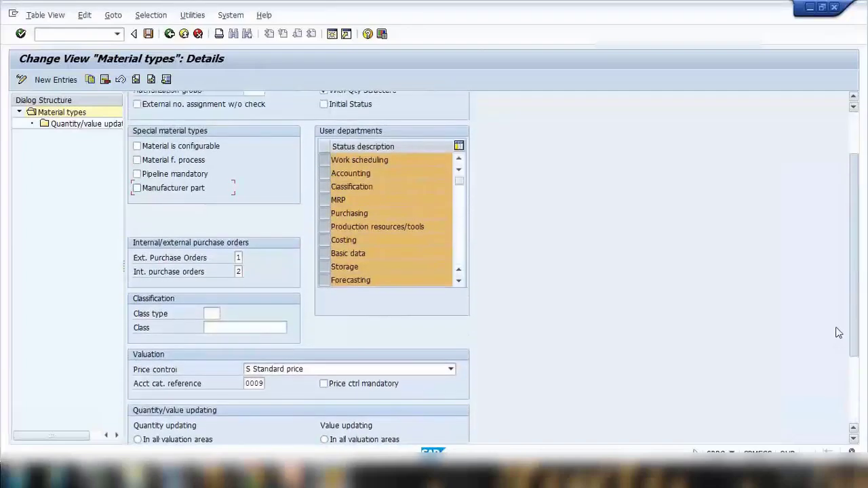
{"action": "left_click", "coordinate": [239, 261]}
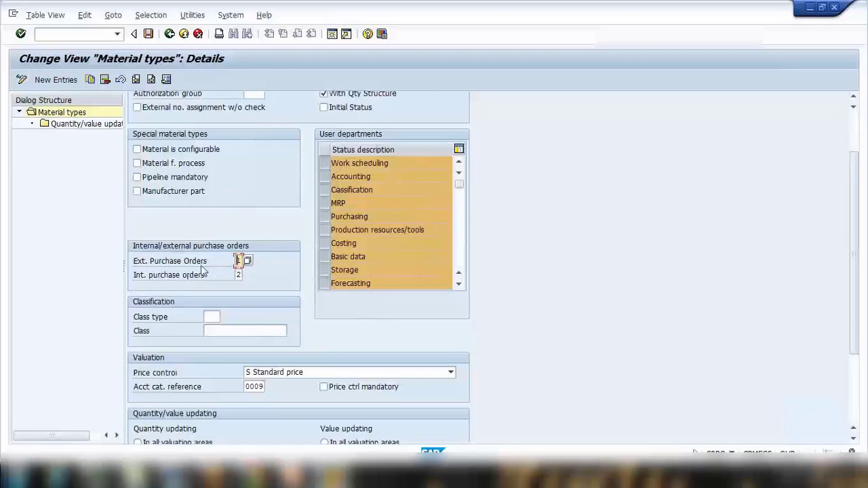
{"action": "left_click", "coordinate": [246, 260]}
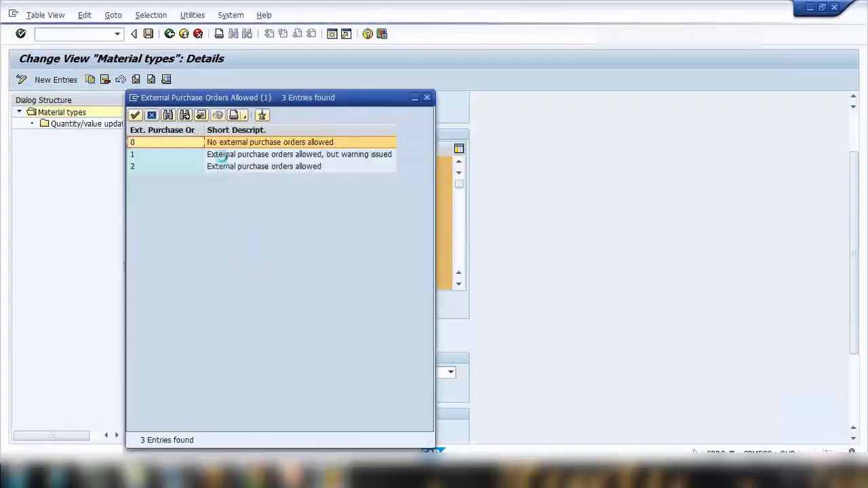
{"action": "left_click", "coordinate": [259, 156]}
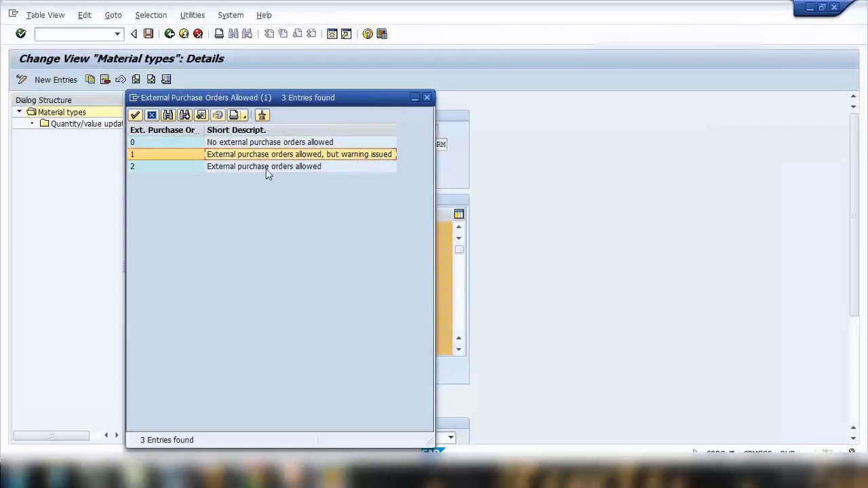
{"action": "left_click", "coordinate": [237, 170]}
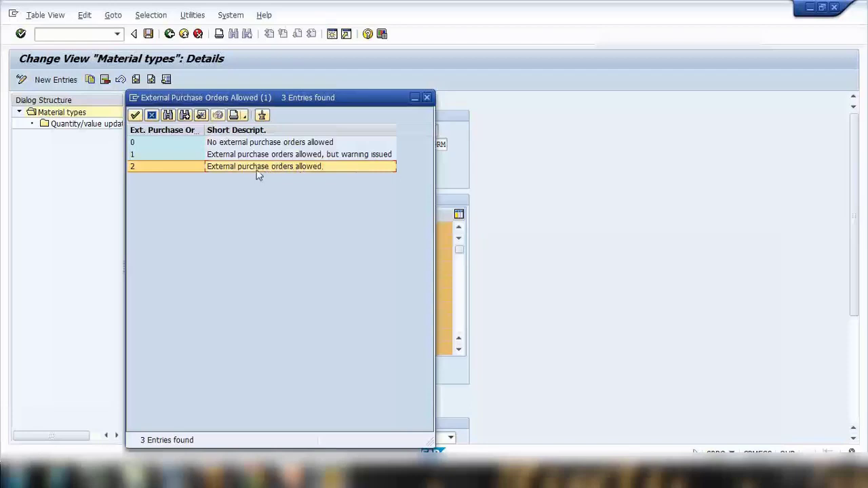
{"action": "left_click", "coordinate": [267, 146]}
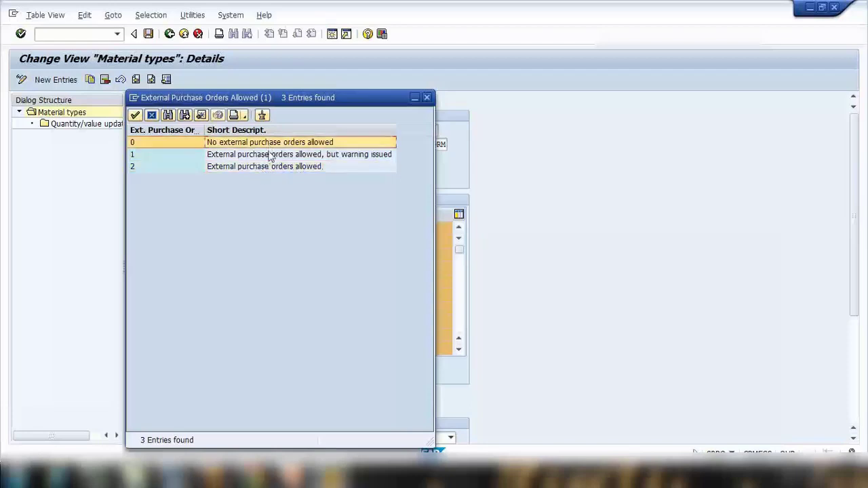
{"action": "left_click", "coordinate": [265, 170]}
{"action": "left_click", "coordinate": [302, 155]}
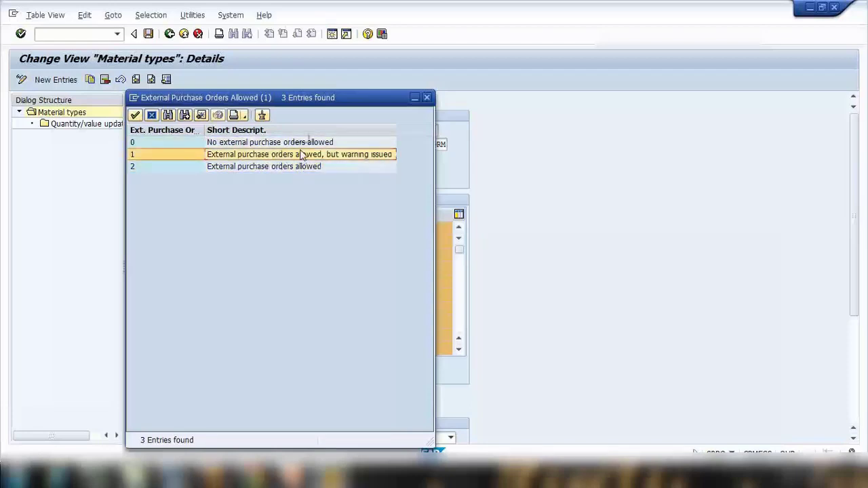
{"action": "left_click", "coordinate": [426, 98]}
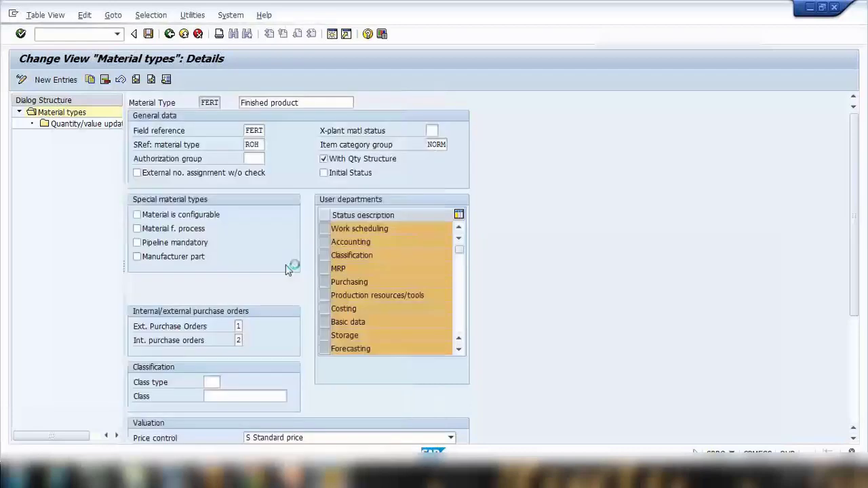
{"action": "left_click", "coordinate": [239, 340]}
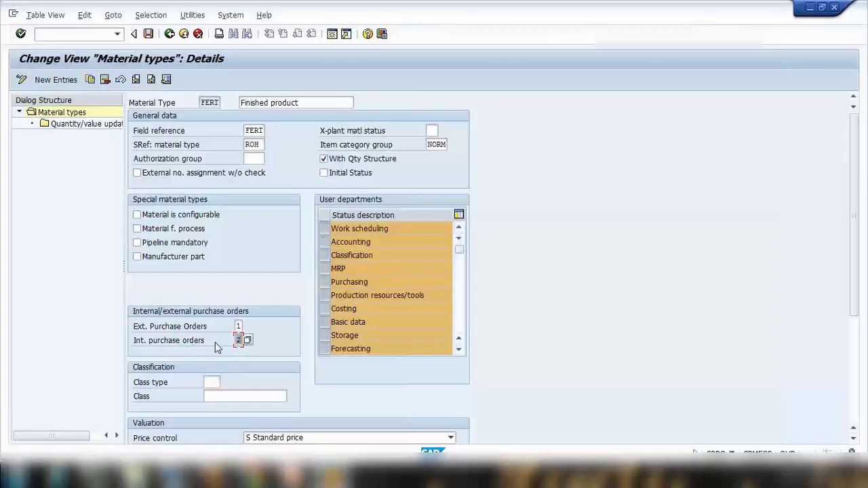
{"action": "scroll", "coordinate": [217, 347], "scroll_direction": "down", "scroll_amount": 2}
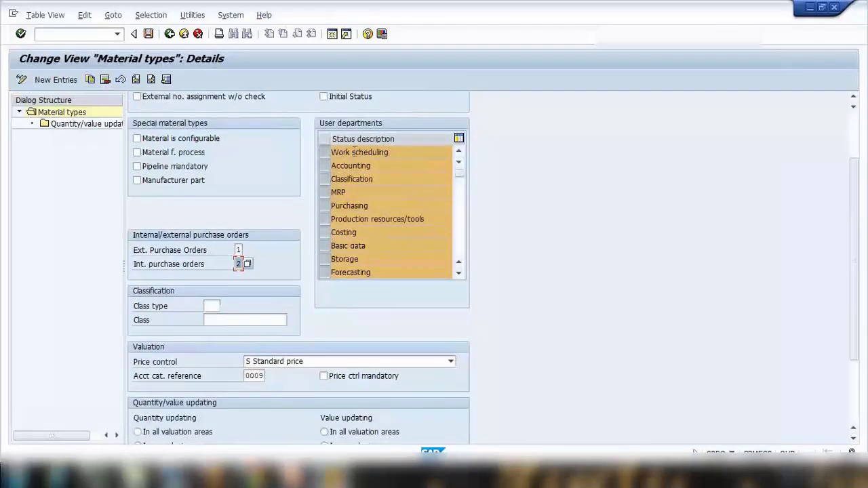